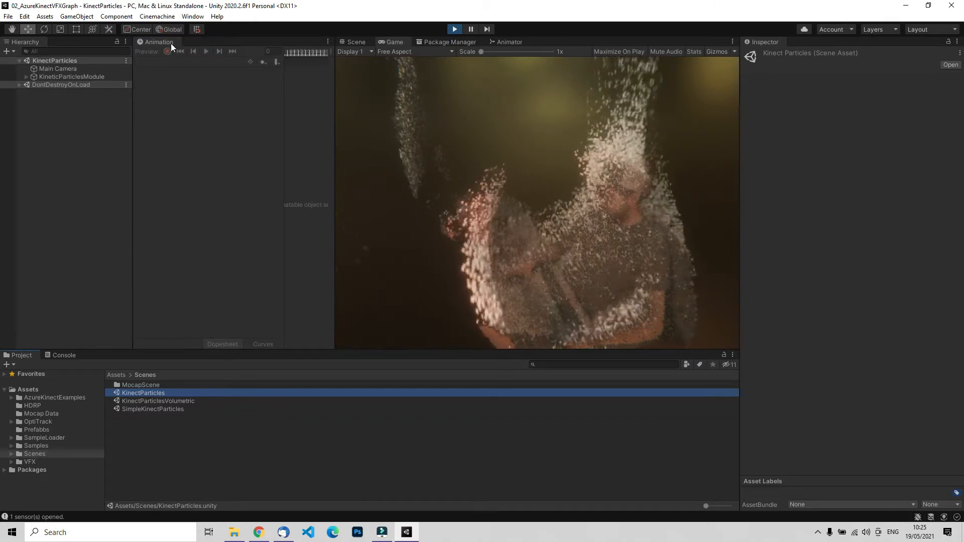
- Close the Animation view and show the contents of the Samples folder in an enlarged Project area
{"action": "left_click", "coordinate": [328, 41]}
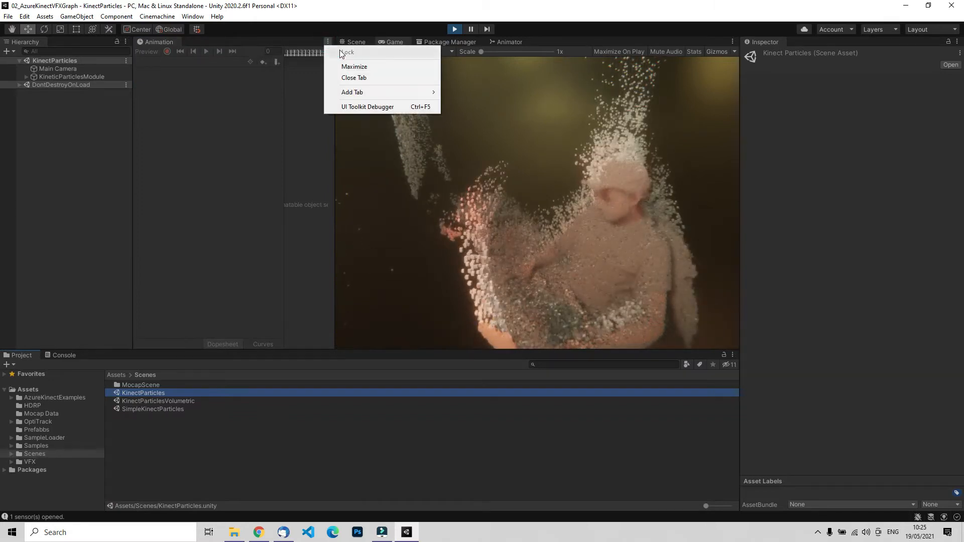
{"action": "left_click", "coordinate": [363, 79]}
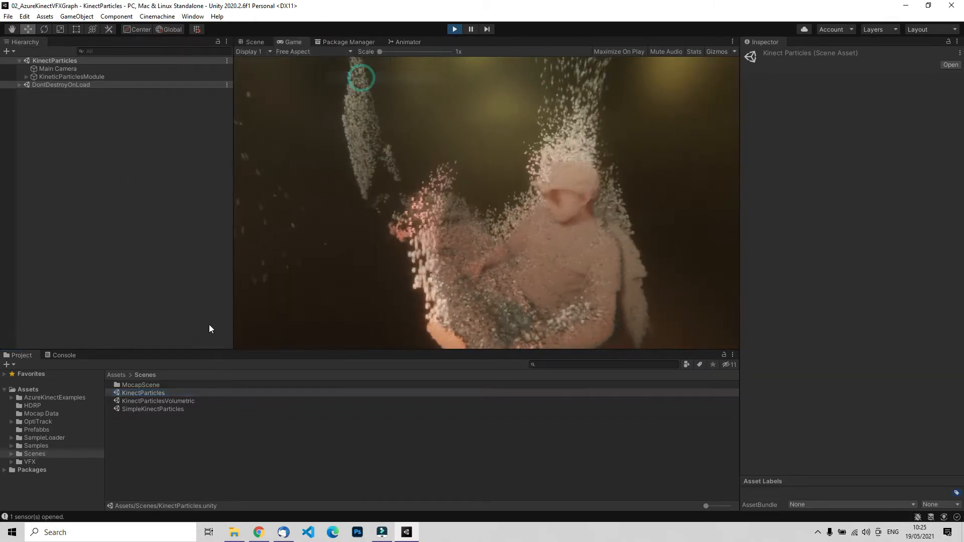
{"action": "left_click", "coordinate": [30, 391]}
{"action": "left_click", "coordinate": [35, 454]}
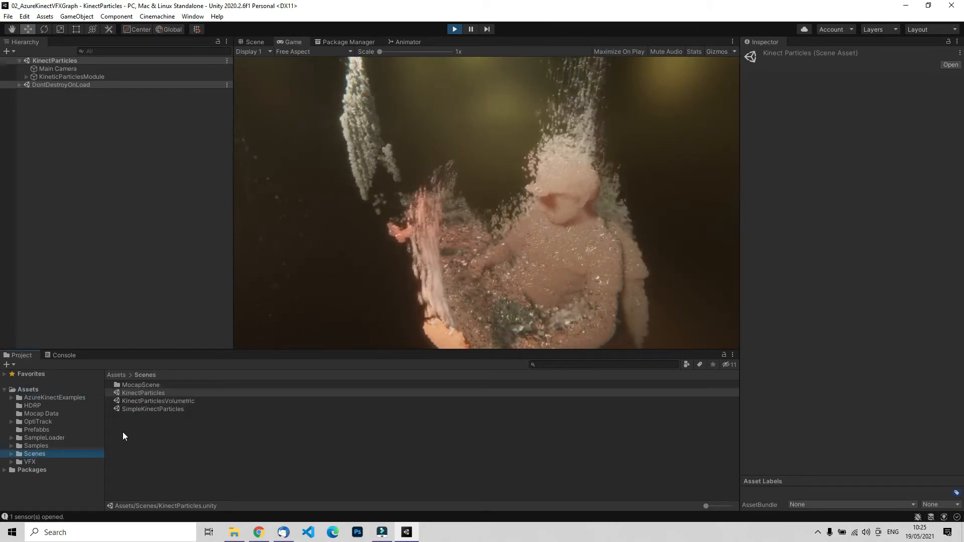
{"action": "left_click", "coordinate": [42, 446]}
{"action": "left_click_drag", "start_coordinate": [202, 351], "coordinate": [206, 298]}
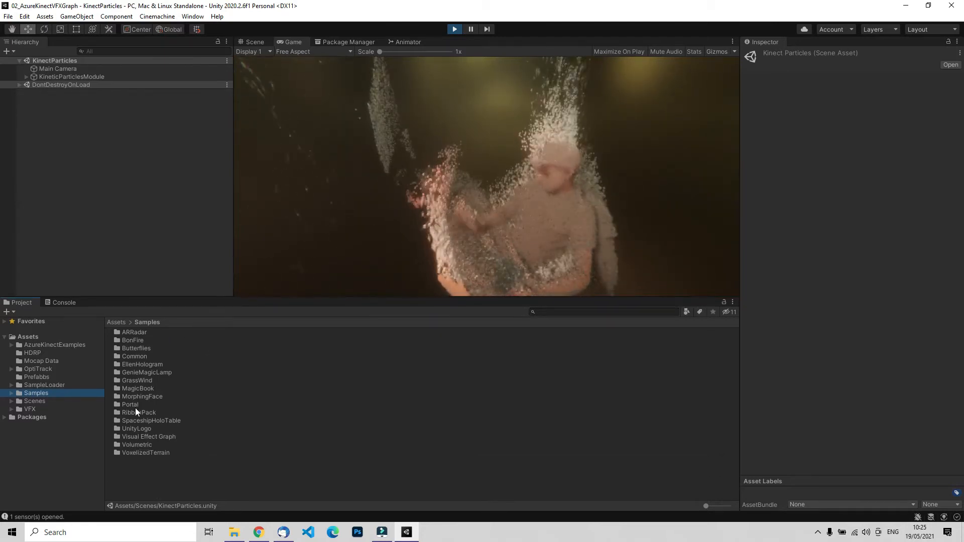
- Look through the Samples subfolders and check the contents of the Visual Effect Graph folder
{"action": "left_click", "coordinate": [136, 389]}
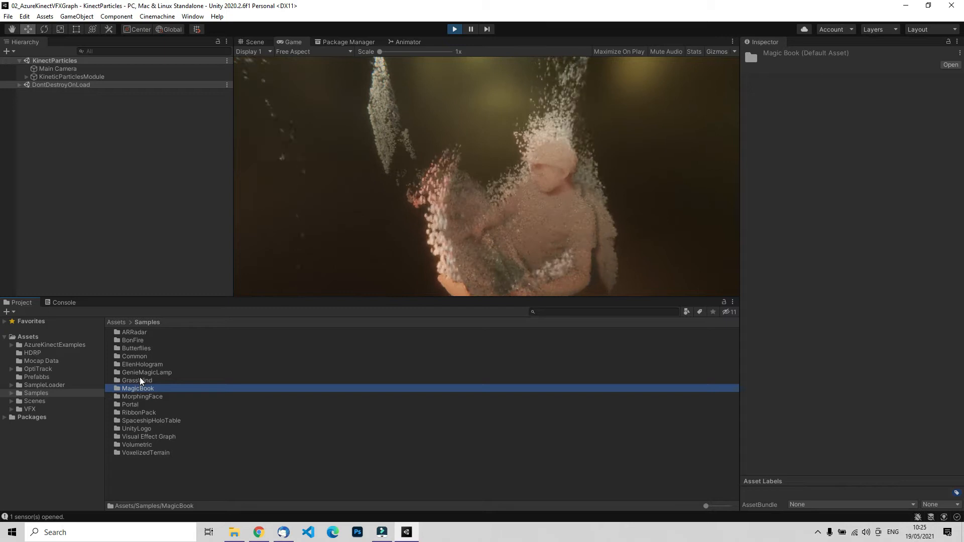
{"action": "left_click", "coordinate": [133, 429]}
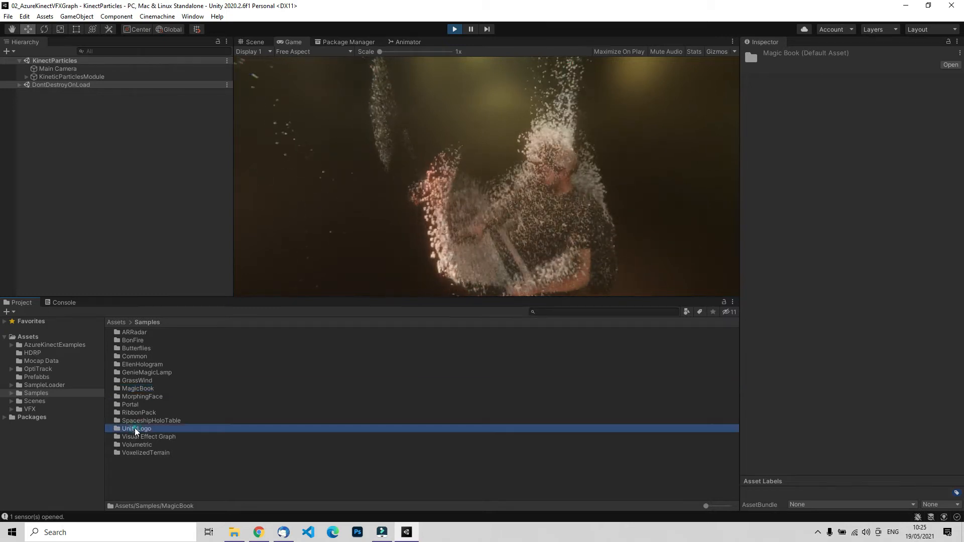
{"action": "left_click", "coordinate": [132, 437]}
{"action": "double_click", "coordinate": [130, 437]}
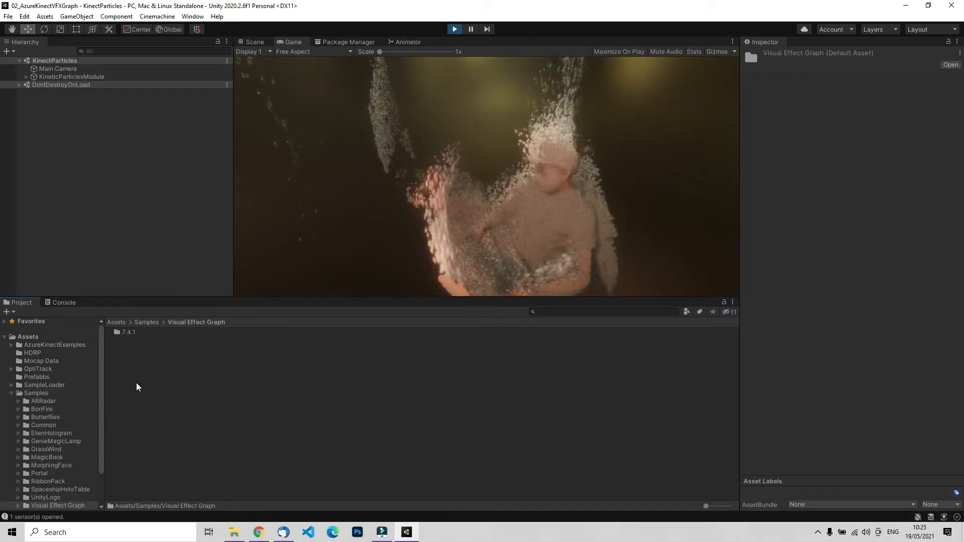
{"action": "left_click", "coordinate": [118, 323]}
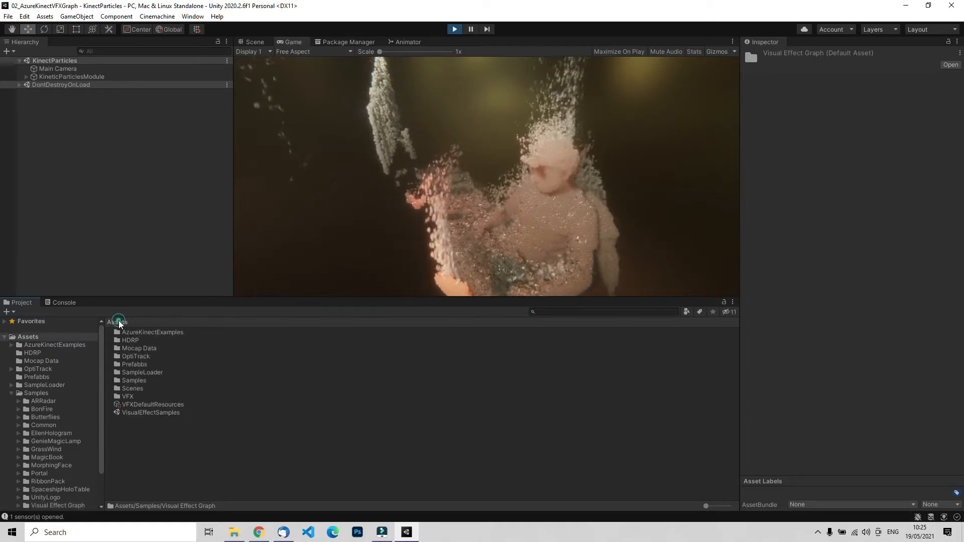
- Open the UnityLogo scene from its sample folder and run it in Game view
{"action": "left_click", "coordinate": [32, 395]}
{"action": "left_click", "coordinate": [133, 430]}
{"action": "double_click", "coordinate": [133, 431]}
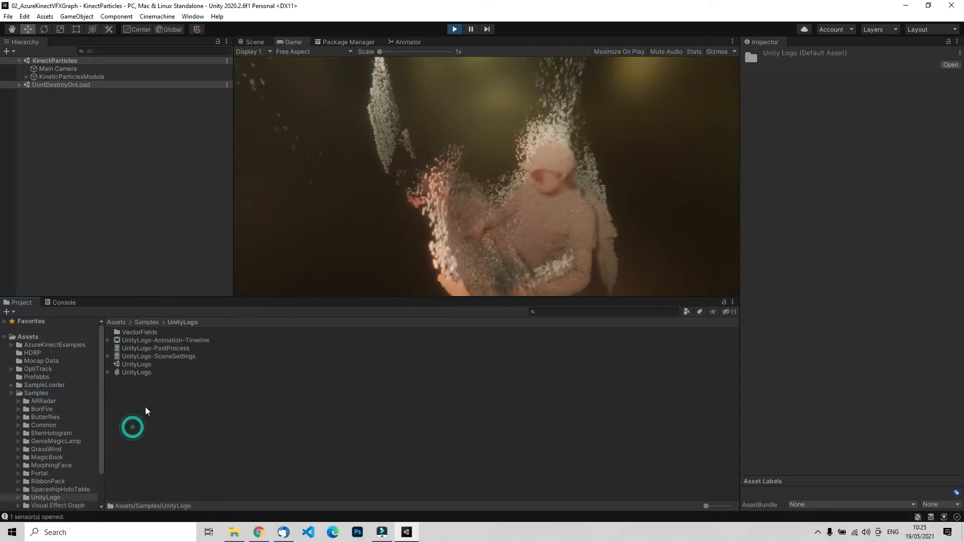
{"action": "left_click", "coordinate": [136, 365]}
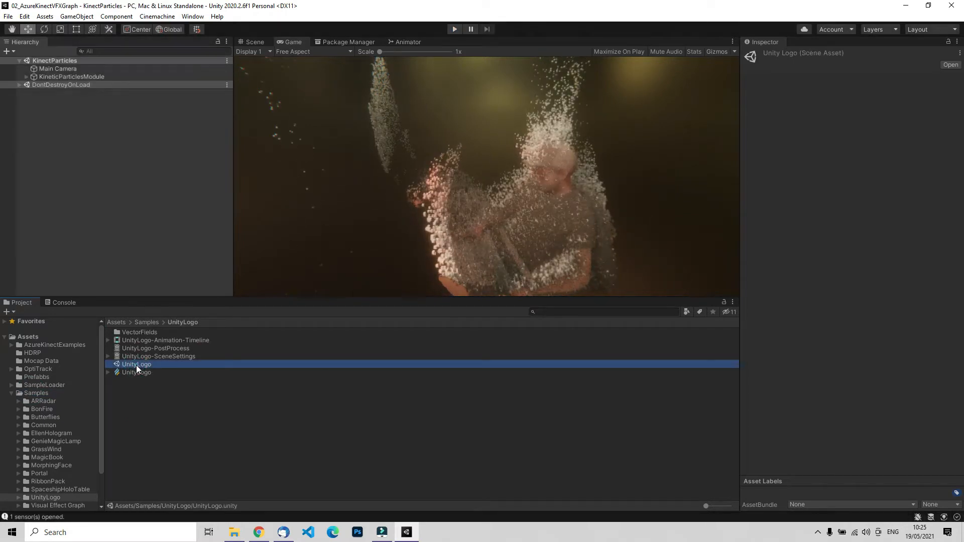
{"action": "double_click", "coordinate": [137, 365]}
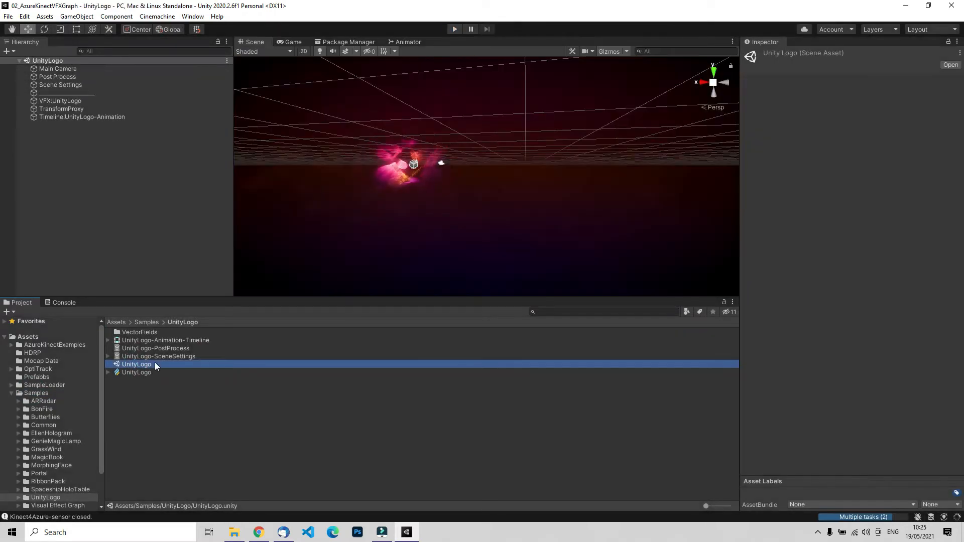
{"action": "left_click", "coordinate": [294, 43]}
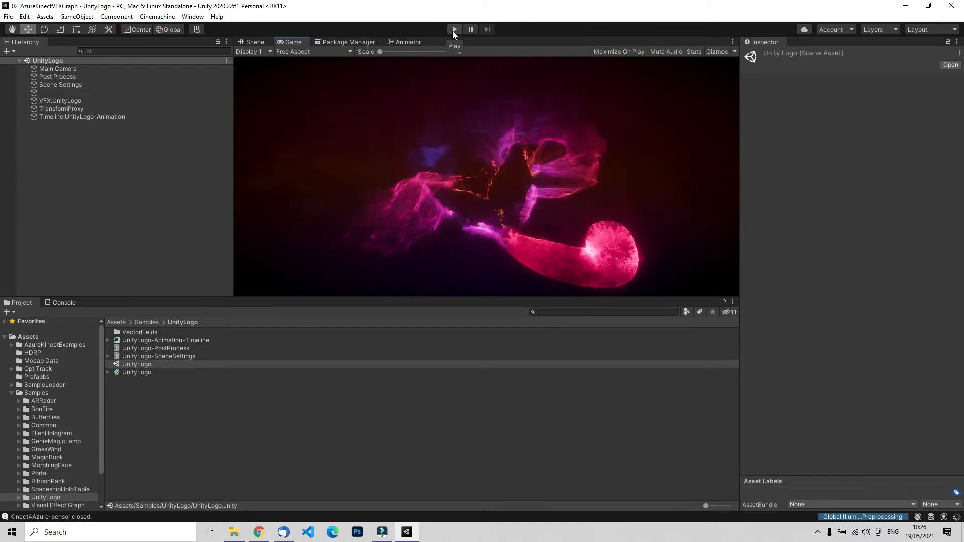
{"action": "left_click", "coordinate": [453, 30]}
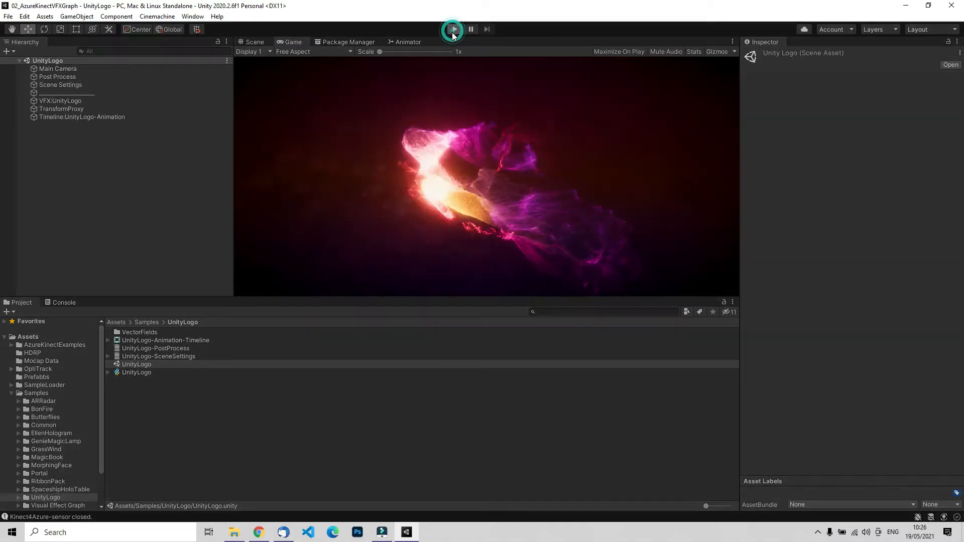
- Check the VisualEffectGraph Additions folder inside the 7.4.1 folder of the Visual Effect Graph samples
{"action": "scroll", "coordinate": [52, 506], "scroll_direction": "down", "scroll_amount": 2}
{"action": "left_click", "coordinate": [50, 506]}
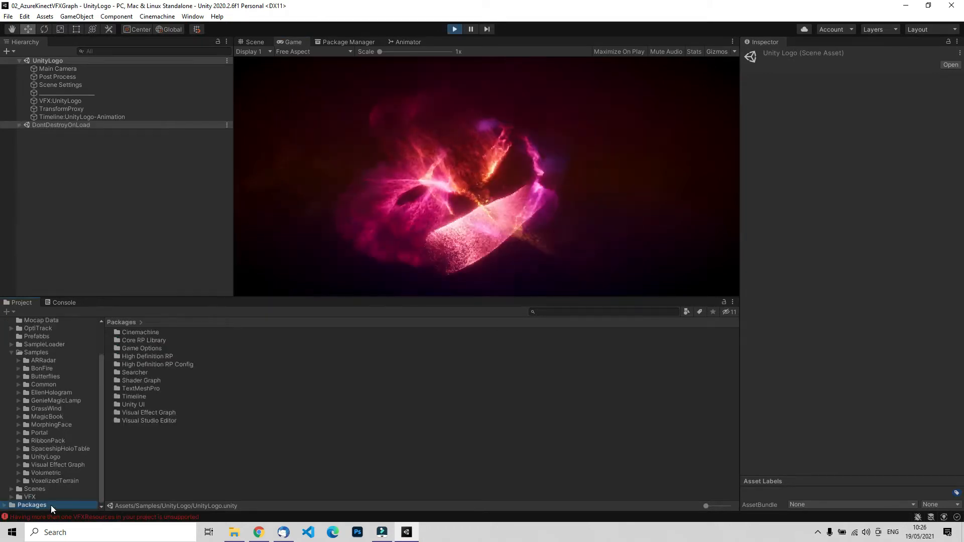
{"action": "left_click", "coordinate": [51, 481]}
{"action": "left_click", "coordinate": [58, 465]}
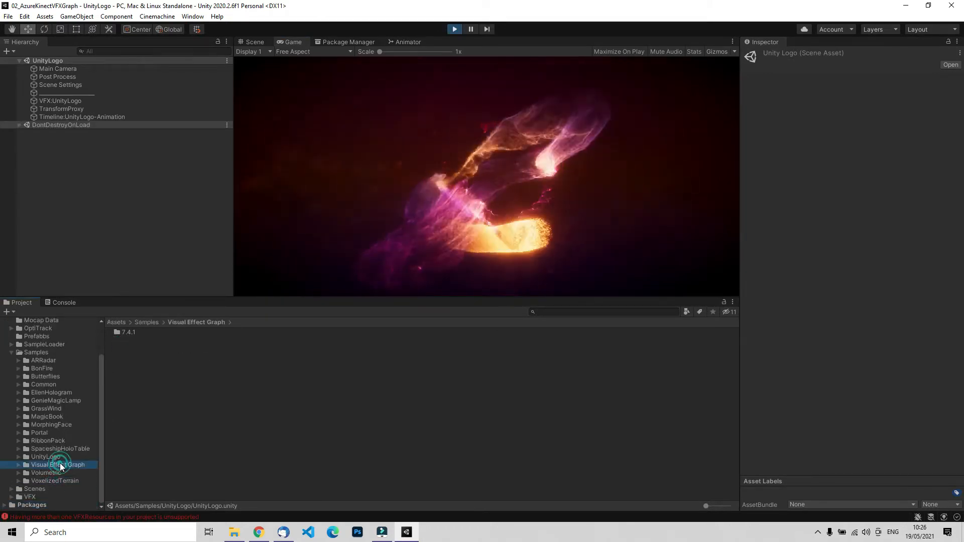
{"action": "double_click", "coordinate": [123, 333]}
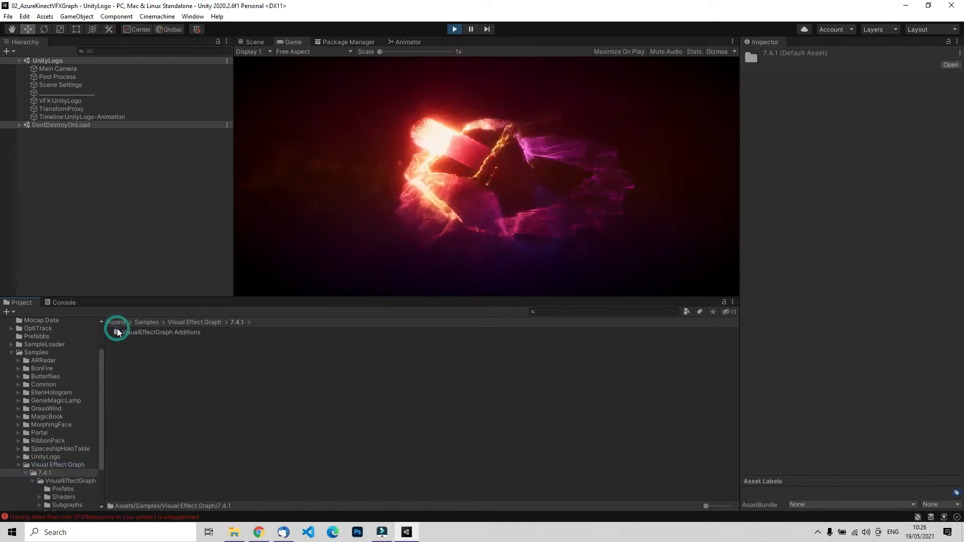
{"action": "double_click", "coordinate": [120, 334]}
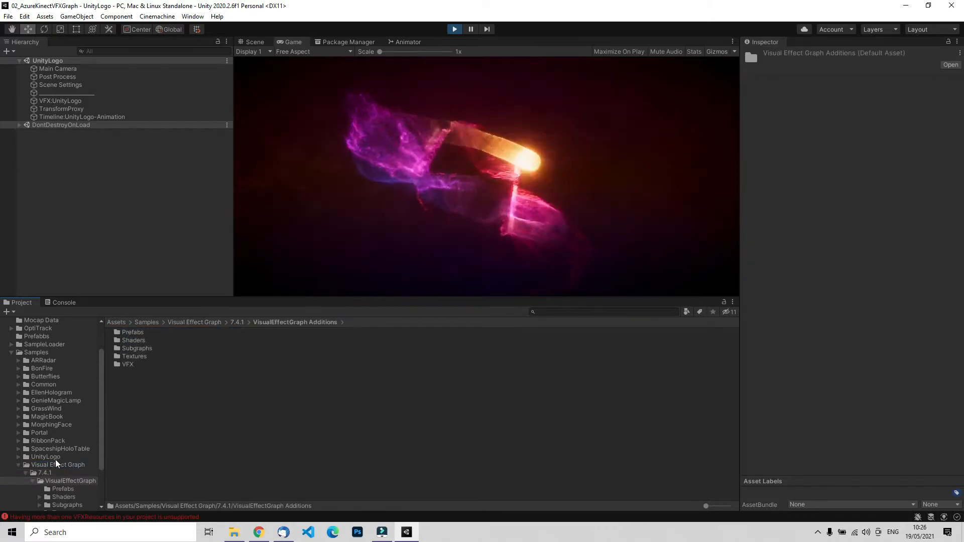
- Open the Portal sample scene and preview it briefly in Play mode
{"action": "left_click", "coordinate": [39, 433]}
{"action": "double_click", "coordinate": [129, 381]}
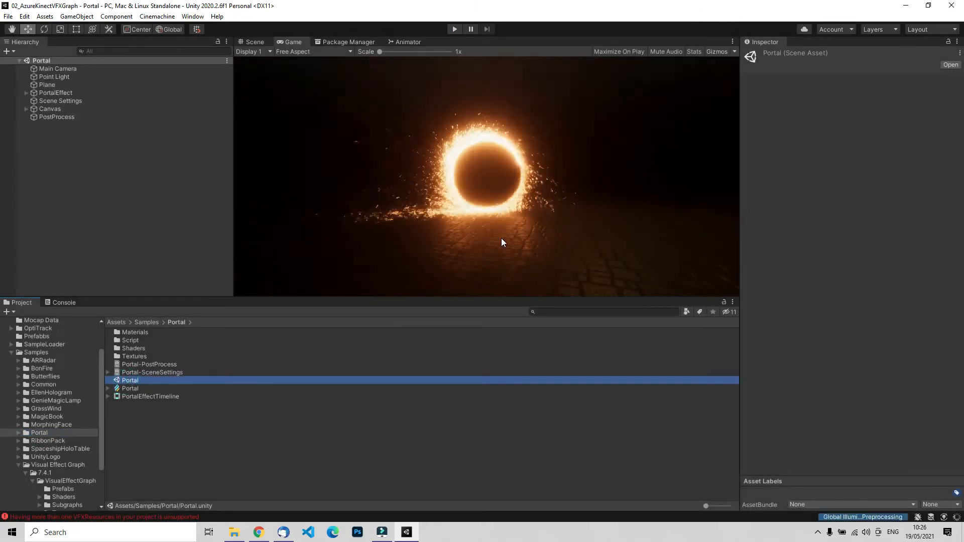
{"action": "left_click", "coordinate": [454, 29]}
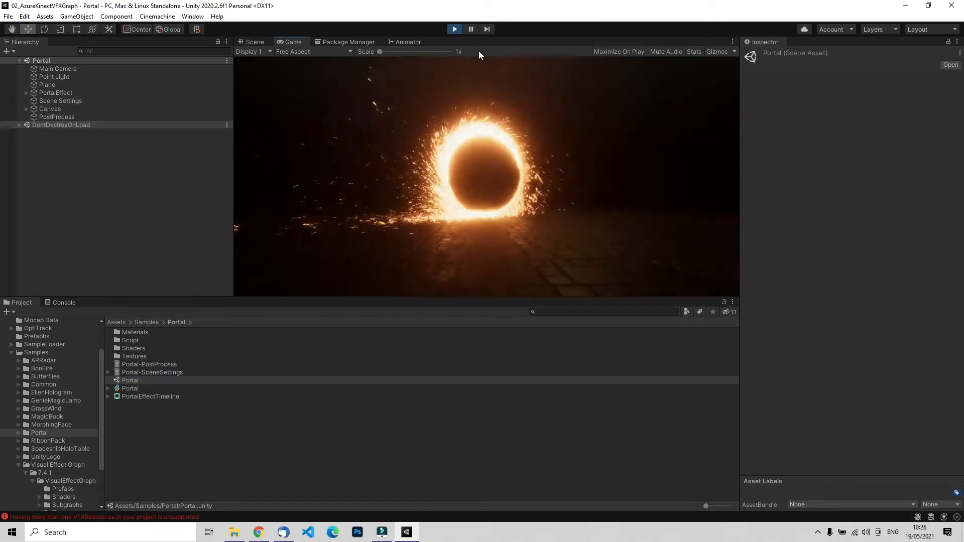
{"action": "left_click", "coordinate": [454, 29]}
- Select the VFX object under PortalEffect and open its Portal asset template in the graph editor
{"action": "left_click", "coordinate": [25, 93]}
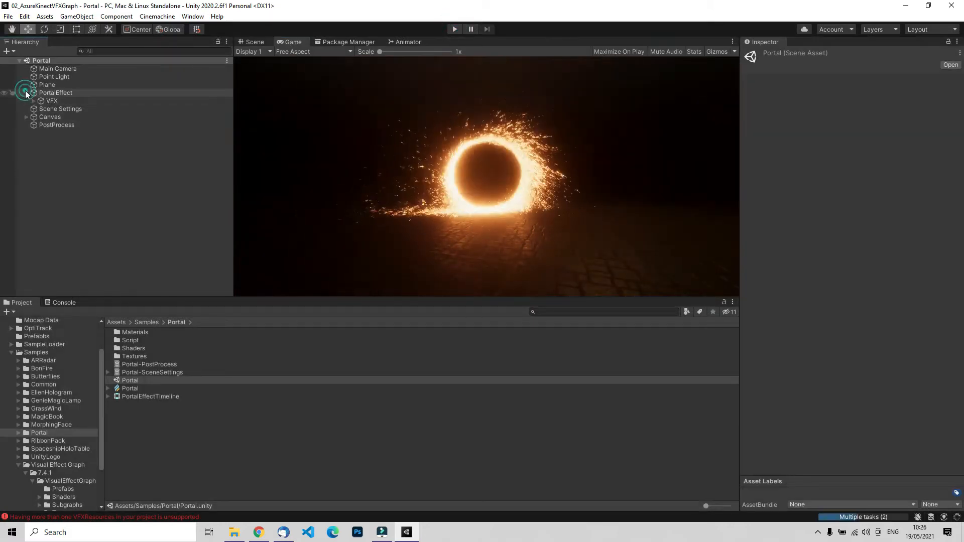
{"action": "left_click", "coordinate": [52, 100]}
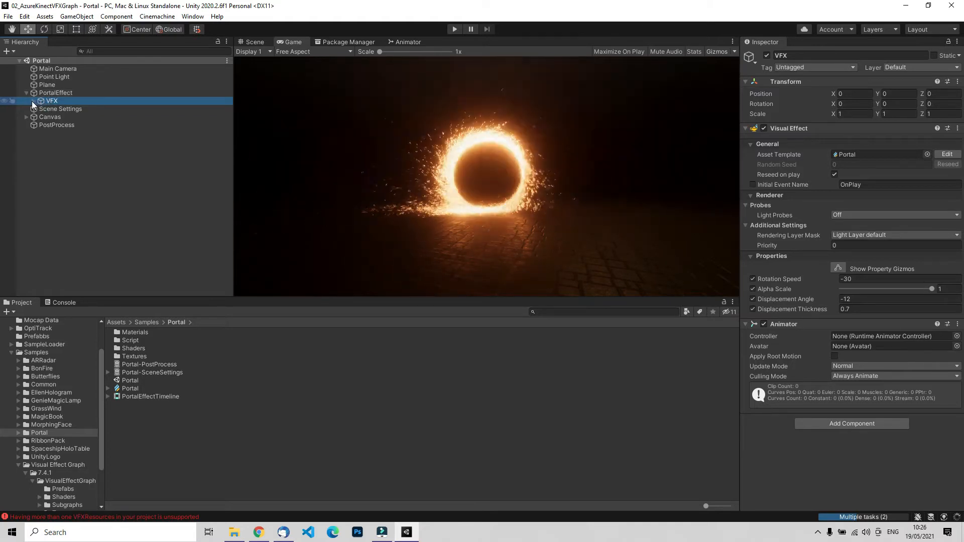
{"action": "left_click", "coordinate": [32, 101]}
{"action": "left_click", "coordinate": [50, 93]}
{"action": "left_click", "coordinate": [50, 101]}
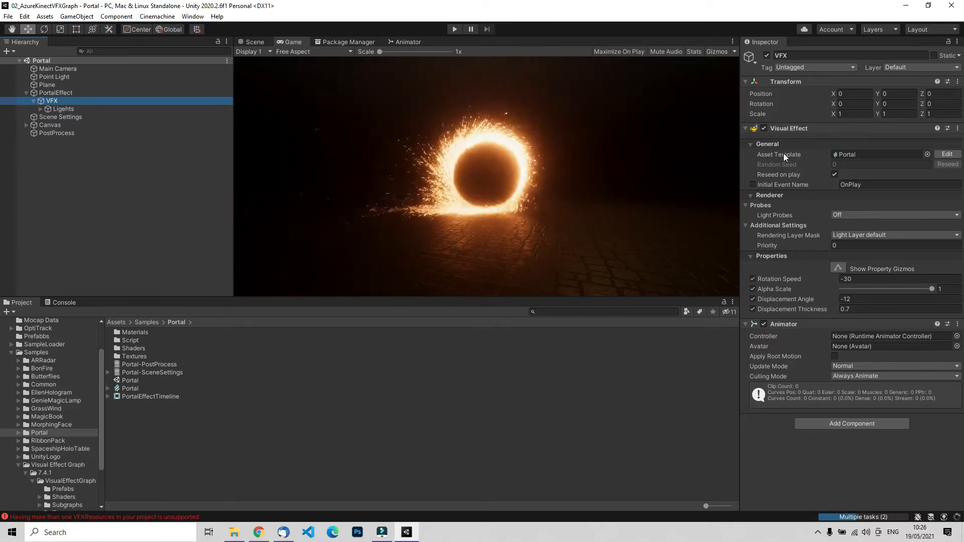
{"action": "left_click", "coordinate": [851, 154]}
{"action": "double_click", "coordinate": [851, 154]}
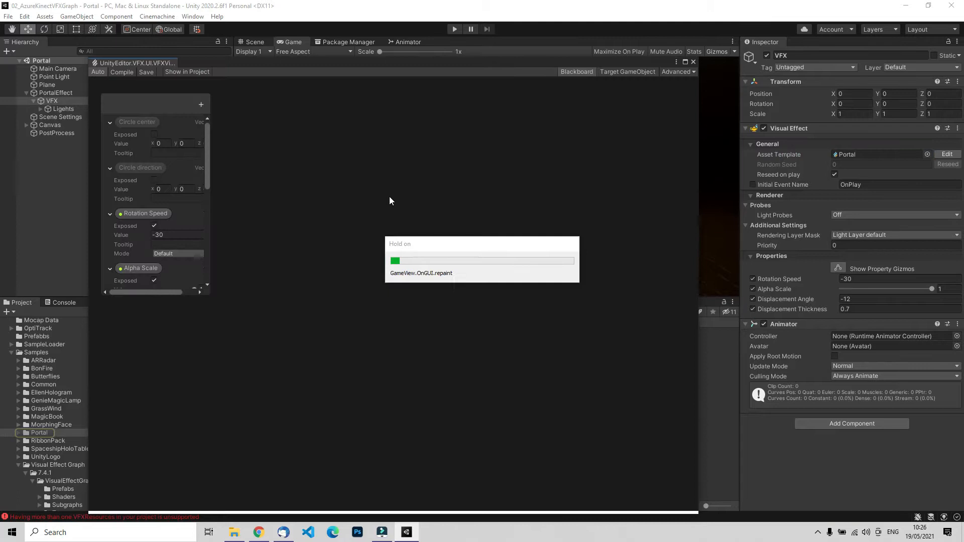
- Examine how the Portal graph's node groups, notes and connections feed the particle contexts
{"action": "scroll", "coordinate": [408, 210], "scroll_direction": "down", "scroll_amount": 3}
{"action": "scroll", "coordinate": [409, 221], "scroll_direction": "up", "scroll_amount": 8}
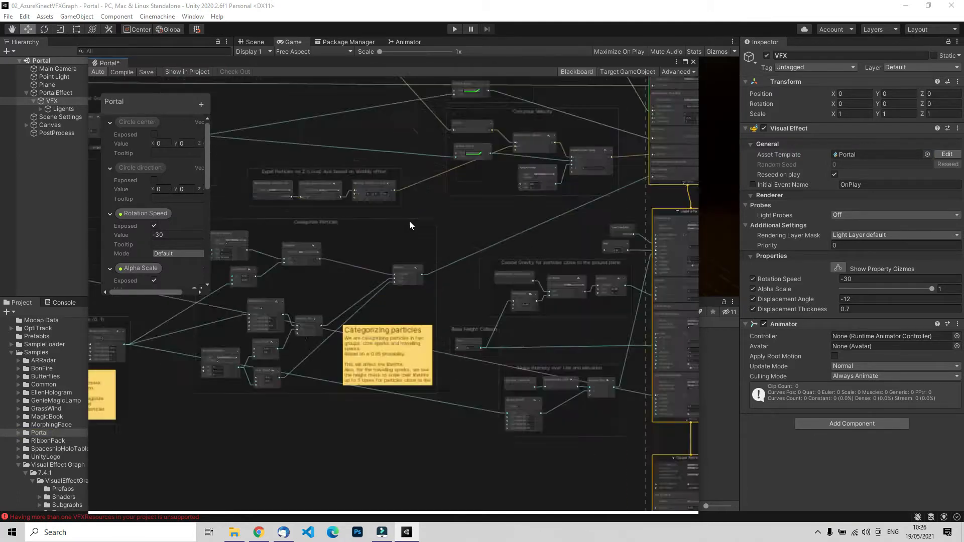
{"action": "scroll", "coordinate": [372, 227], "scroll_direction": "down", "scroll_amount": 6}
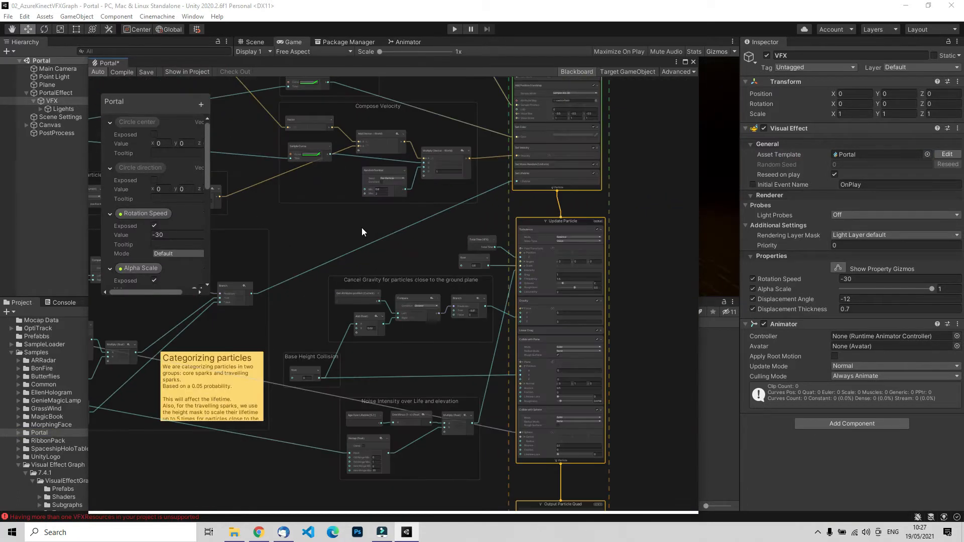
{"action": "scroll", "coordinate": [350, 201], "scroll_direction": "up", "scroll_amount": 3}
{"action": "middle_click_drag", "start_coordinate": [351, 201], "coordinate": [461, 225]}
{"action": "scroll", "coordinate": [434, 216], "scroll_direction": "down", "scroll_amount": 3}
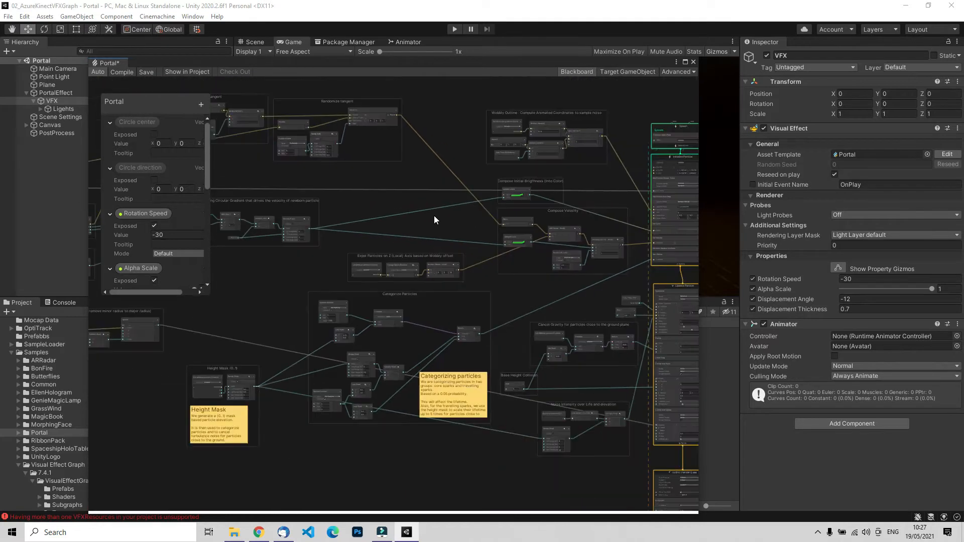
{"action": "middle_click_drag", "start_coordinate": [286, 279], "coordinate": [513, 248]}
{"action": "middle_click_drag", "start_coordinate": [431, 250], "coordinate": [622, 275]}
{"action": "scroll", "coordinate": [421, 228], "scroll_direction": "up", "scroll_amount": 6}
{"action": "middle_click_drag", "start_coordinate": [410, 253], "coordinate": [280, 298]}
{"action": "scroll", "coordinate": [586, 163], "scroll_direction": "down", "scroll_amount": 2}
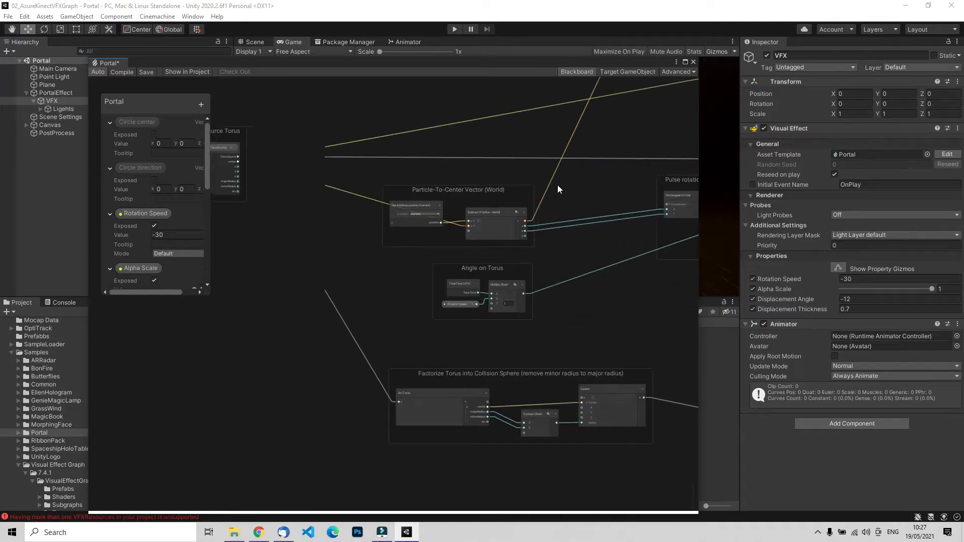
- Examine the Angle on Torus and collision sphere node groups within the Portal graph, then its overall layout
{"action": "scroll", "coordinate": [373, 252], "scroll_direction": "down", "scroll_amount": 3}
{"action": "mouse_move", "coordinate": [468, 256]}
{"action": "middle_mouse_down"}
{"action": "mouse_move", "coordinate": [444, 284]}
{"action": "mouse_move", "coordinate": [467, 149]}
{"action": "middle_mouse_up"}
{"action": "scroll", "coordinate": [446, 282], "scroll_direction": "up", "scroll_amount": 3}
{"action": "middle_click_drag", "start_coordinate": [410, 414], "coordinate": [678, 186]}
{"action": "middle_click_drag", "start_coordinate": [503, 226], "coordinate": [645, 139]}
{"action": "middle_click_drag", "start_coordinate": [587, 171], "coordinate": [402, 213]}
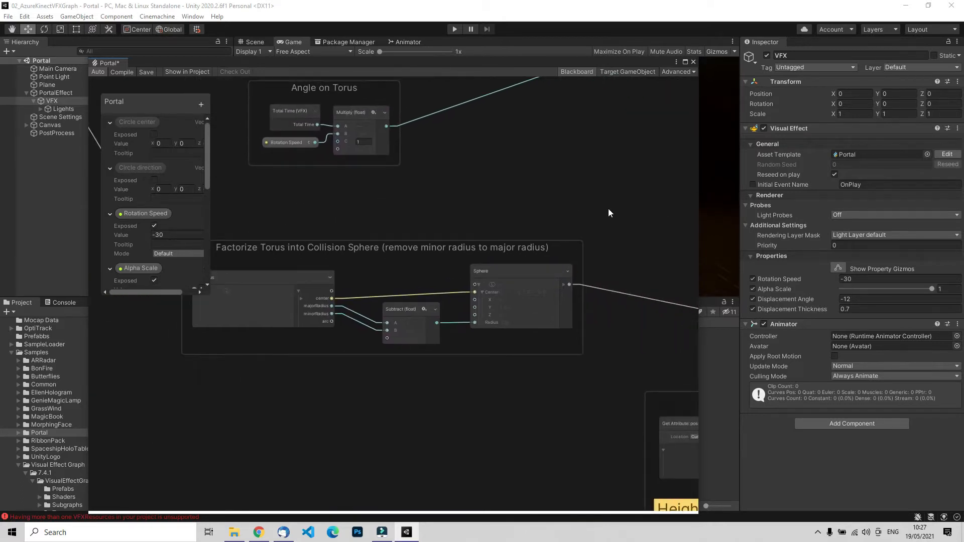
{"action": "middle_click_drag", "start_coordinate": [608, 209], "coordinate": [314, 151]}
{"action": "mouse_move", "coordinate": [527, 190]}
{"action": "middle_mouse_down"}
{"action": "mouse_move", "coordinate": [444, 143]}
{"action": "mouse_move", "coordinate": [348, 200]}
{"action": "middle_mouse_up"}
{"action": "scroll", "coordinate": [442, 144], "scroll_direction": "down", "scroll_amount": 2}
{"action": "scroll", "coordinate": [397, 176], "scroll_direction": "down", "scroll_amount": 5}
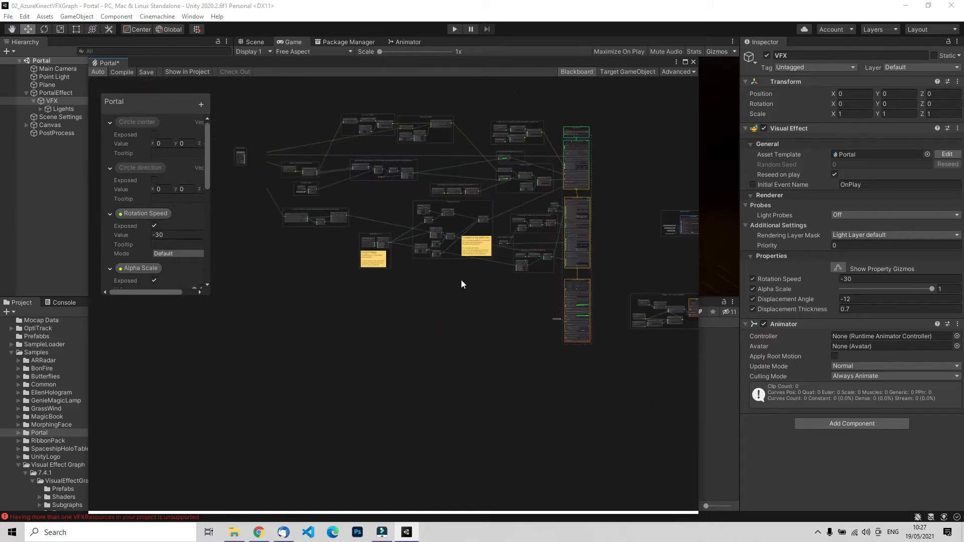
- Box-select the main node network of the Portal graph, clear the selection and inspect its particle contexts
{"action": "middle_click_drag", "start_coordinate": [461, 280], "coordinate": [366, 314]}
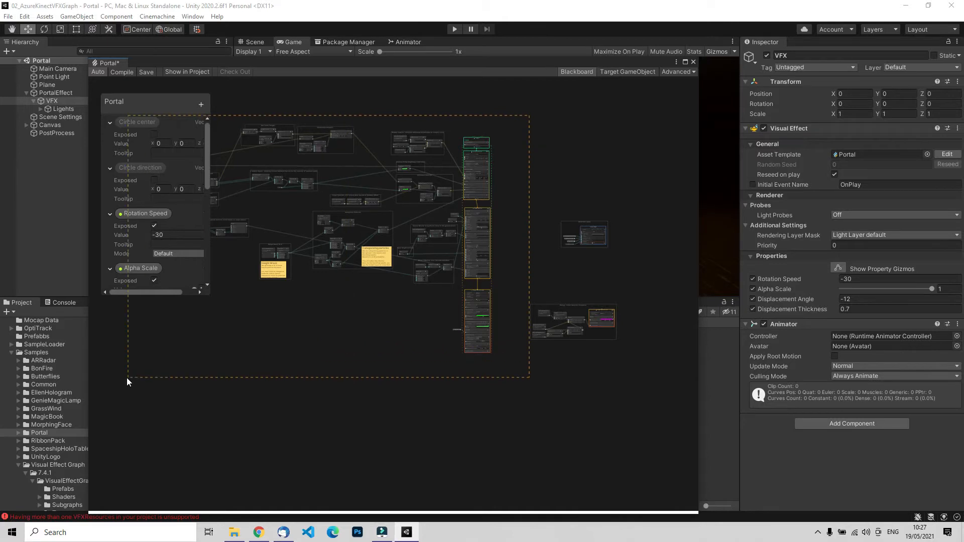
{"action": "left_click_drag", "start_coordinate": [127, 378], "coordinate": [127, 378]}
{"action": "left_click", "coordinate": [563, 150]}
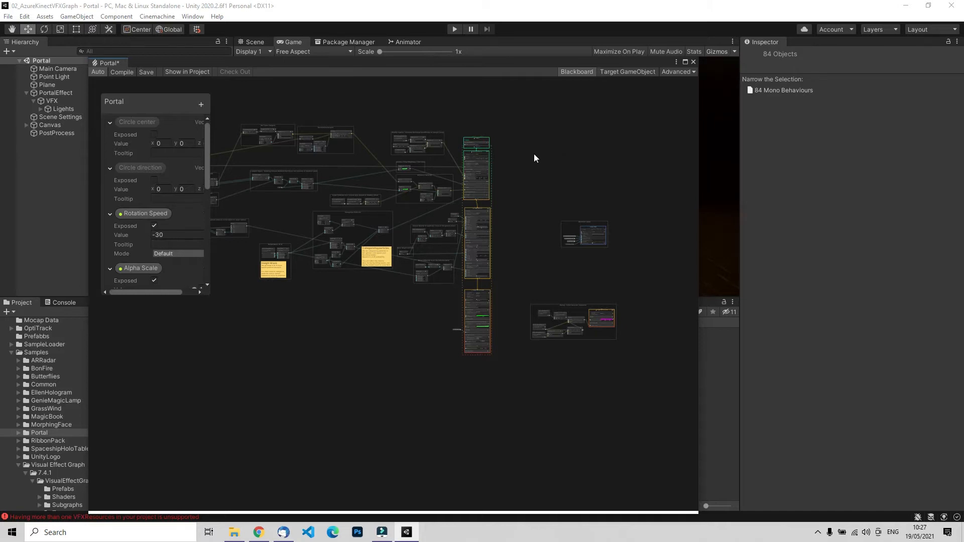
{"action": "scroll", "coordinate": [534, 156], "scroll_direction": "up", "scroll_amount": 6}
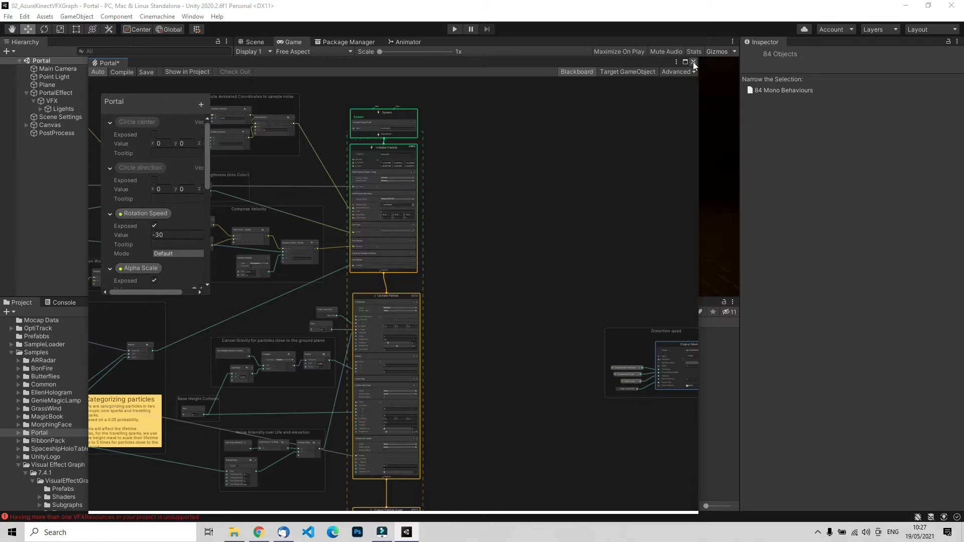
- Close the Portal graph, switch to Google Slides and start presenting from the Unity VFX Samples slide
{"action": "left_click", "coordinate": [694, 62]}
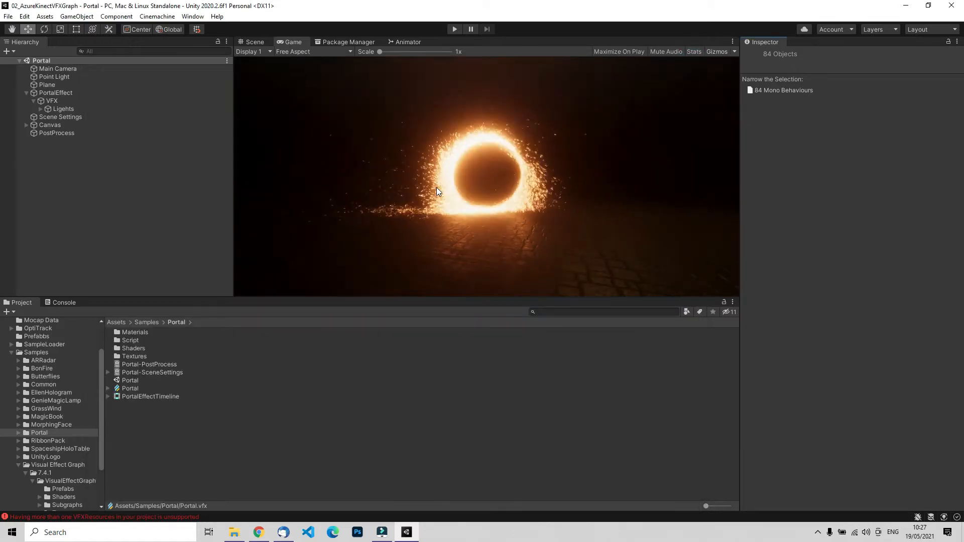
{"action": "left_click", "coordinate": [27, 93]}
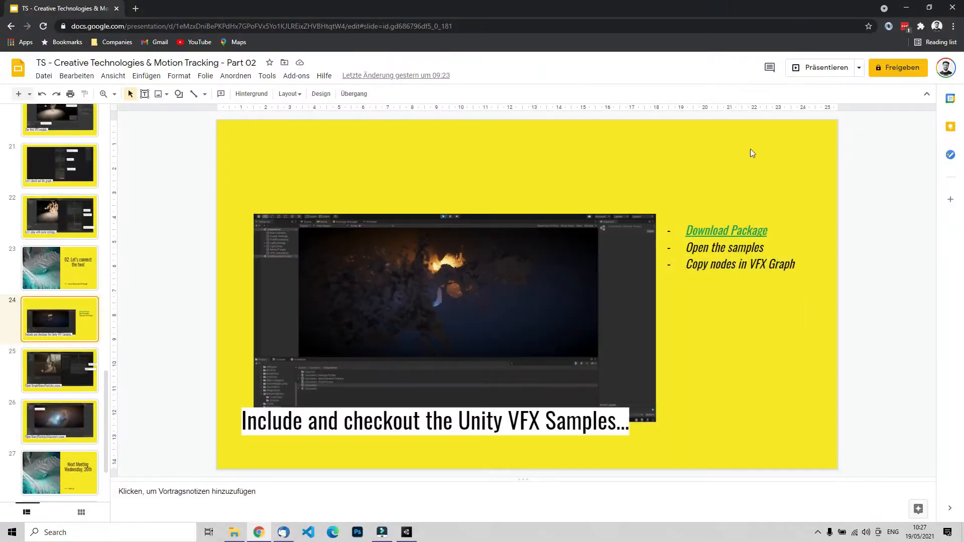
{"action": "left_click", "coordinate": [817, 69]}
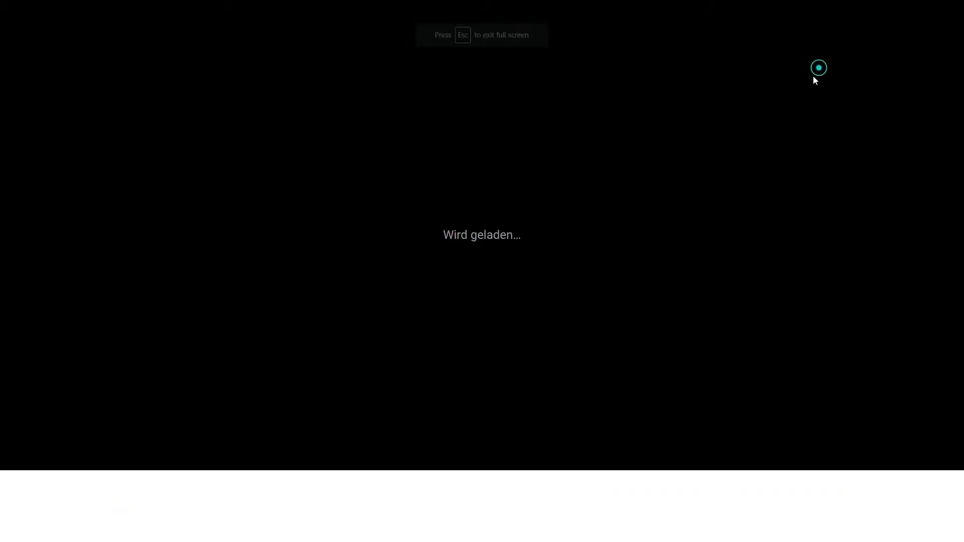
- Advance the slideshow to the SimpleKinectParticles slide, exit the presentation and switch to the Unity editor
{"action": "key", "text": "Right"}
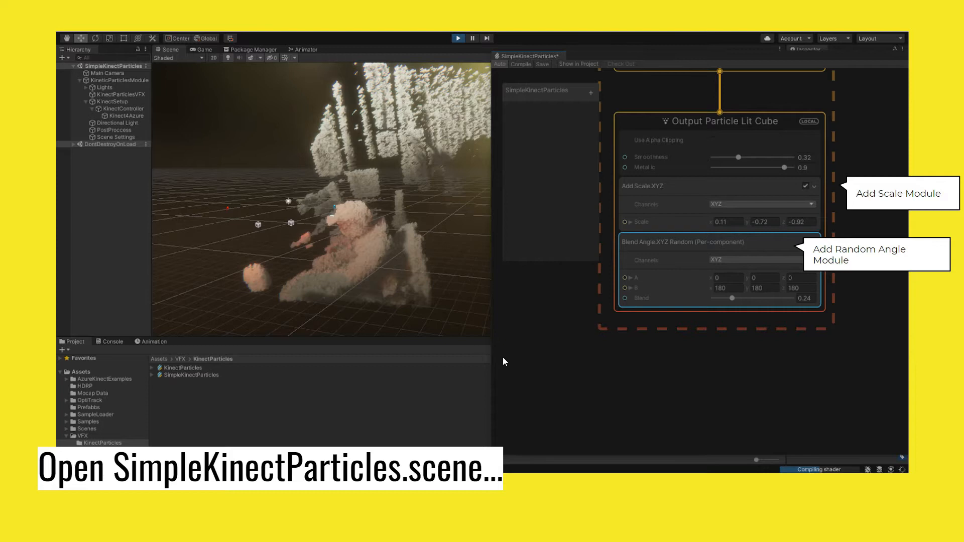
{"action": "key", "text": "Escape"}
{"action": "left_click", "coordinate": [383, 533]}
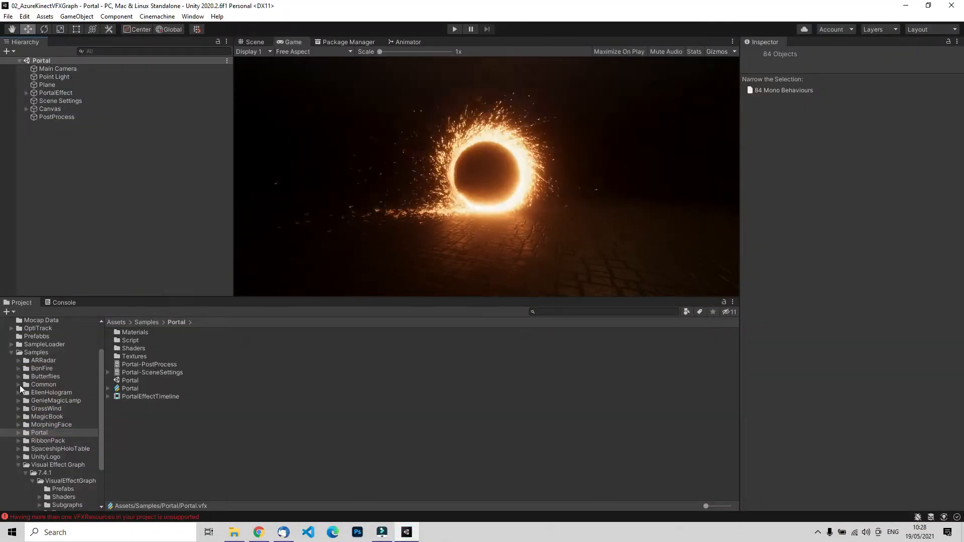
- Collapse the Samples folder and open the SimpleKinectParticles scene from the Scenes assets folder
{"action": "left_click", "coordinate": [11, 352]}
{"action": "left_click", "coordinate": [28, 337]}
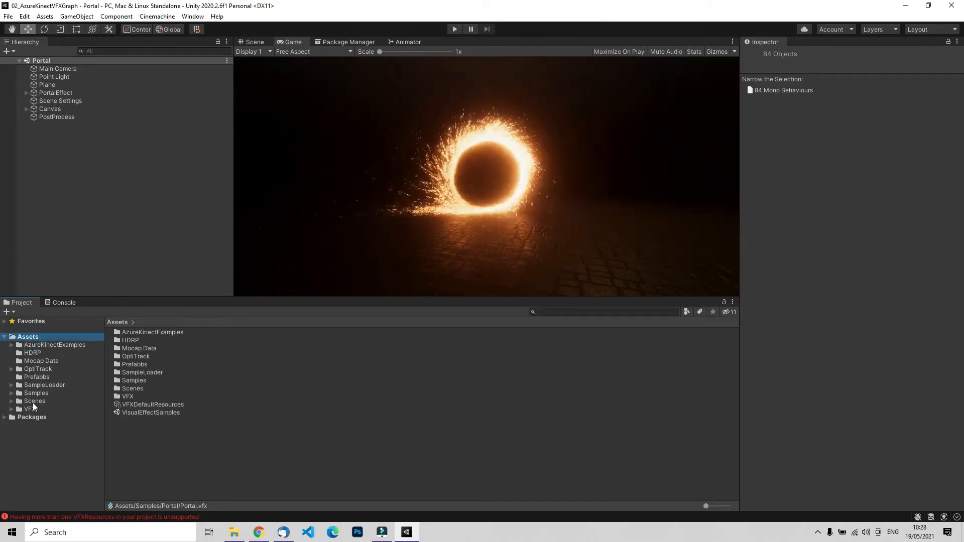
{"action": "left_click", "coordinate": [33, 400]}
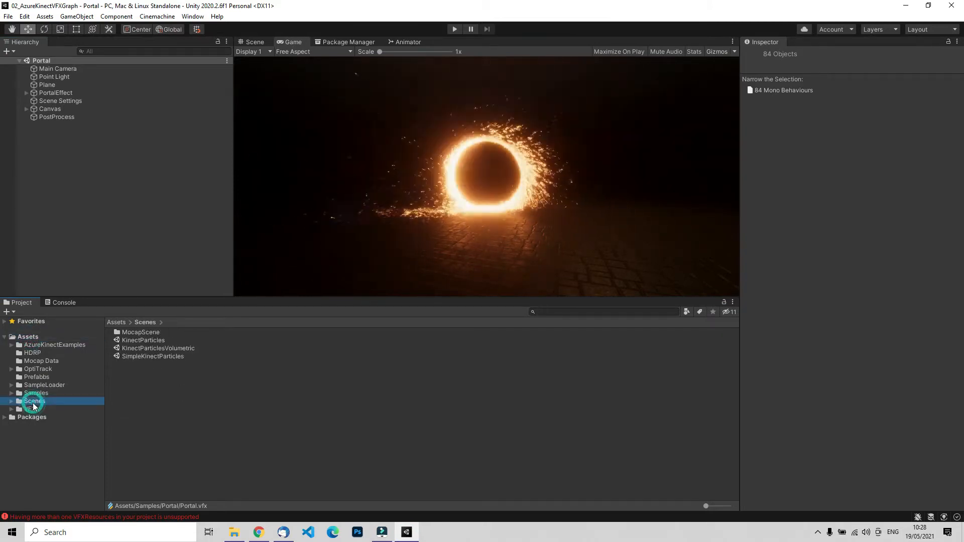
{"action": "double_click", "coordinate": [139, 357]}
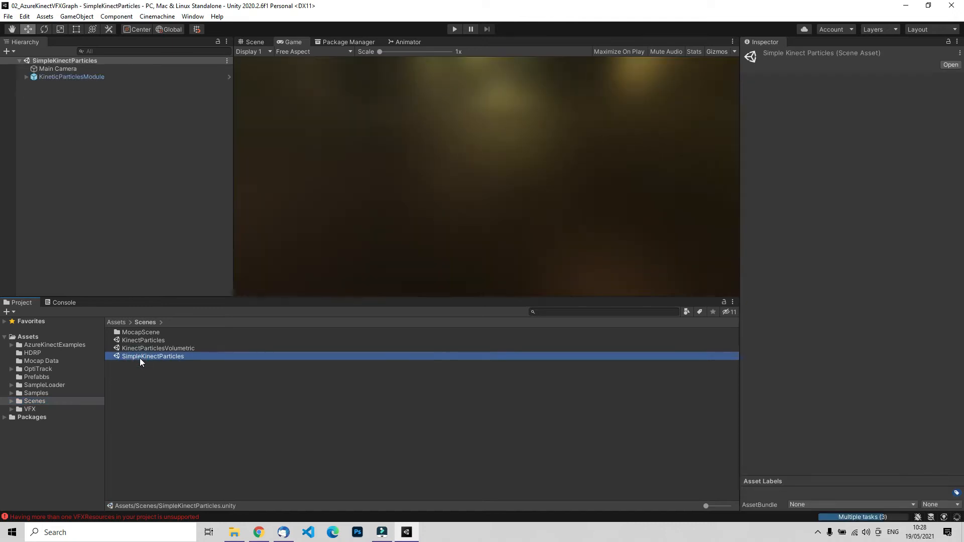
- Enlarge the Game view by lowering its bottom edge, clear the console and return to the project assets
{"action": "left_click_drag", "start_coordinate": [395, 295], "coordinate": [407, 350]}
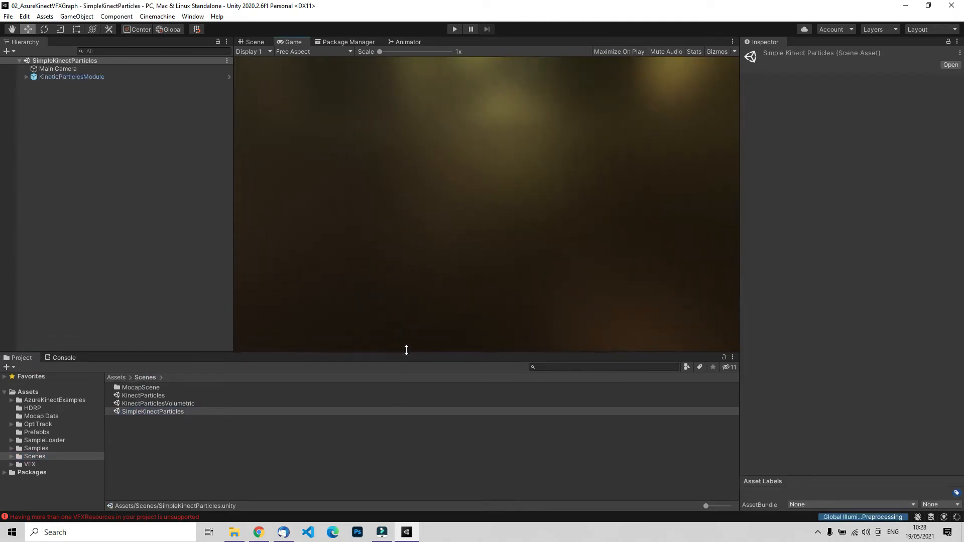
{"action": "left_click", "coordinate": [63, 358]}
{"action": "left_click", "coordinate": [11, 368]}
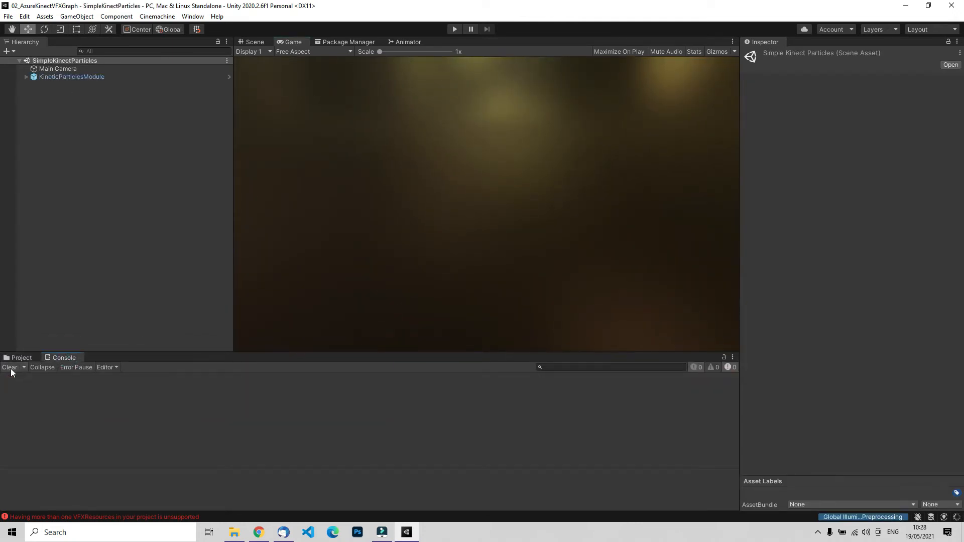
{"action": "left_click", "coordinate": [18, 358]}
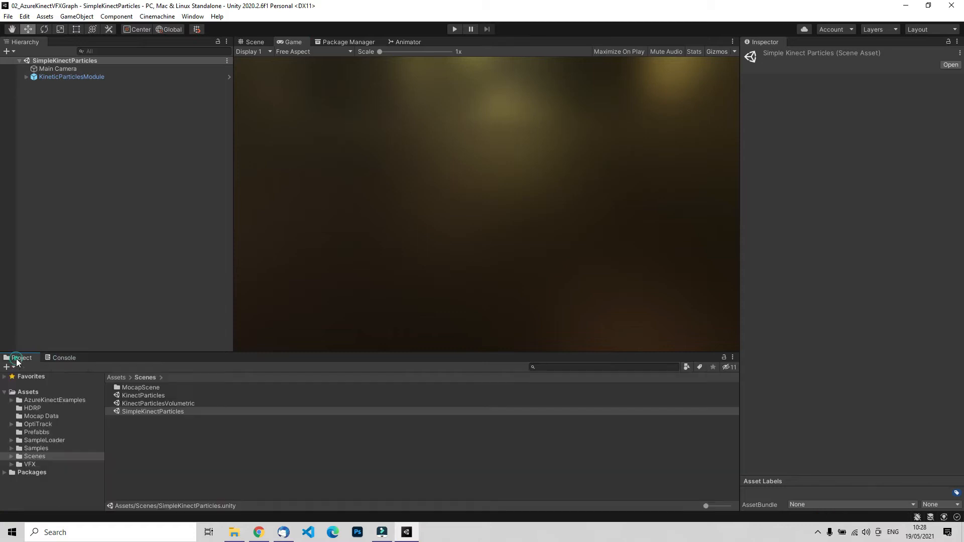
- Expand KineticParticlesModule, select its KinectSetup object and search the project assets for "kinectsetup"
{"action": "left_click", "coordinate": [24, 78]}
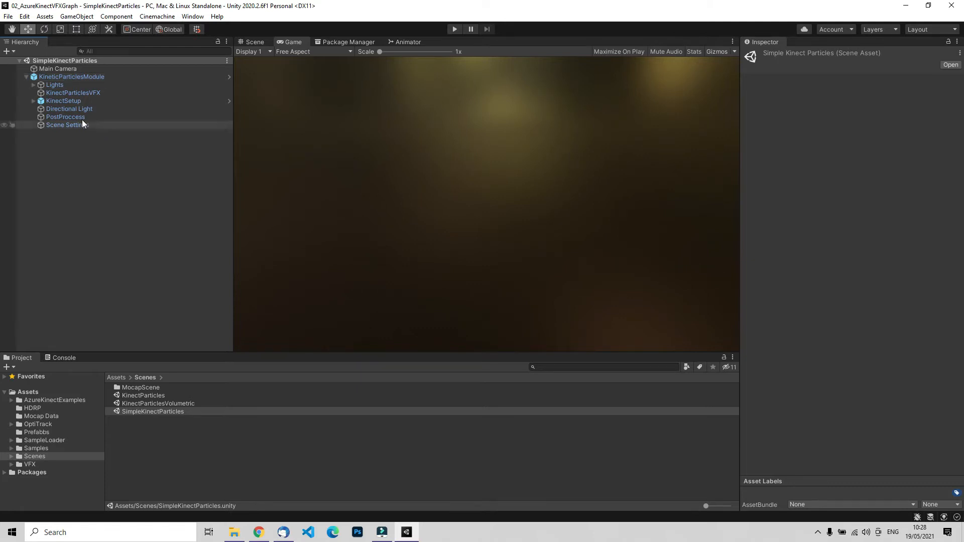
{"action": "left_click", "coordinate": [61, 103]}
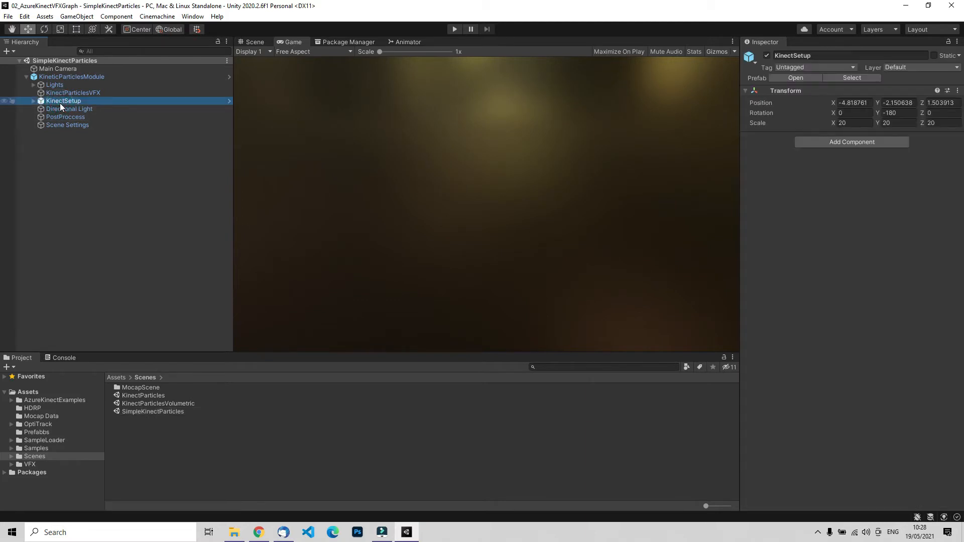
{"action": "left_click", "coordinate": [615, 367]}
{"action": "type", "text": "kinectsetup"}
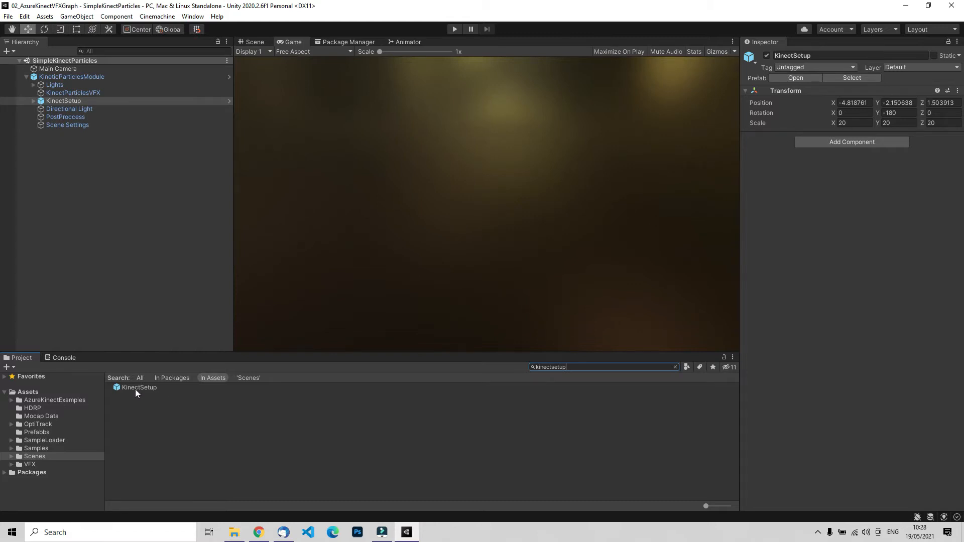
- Open the SimpleKinectParticles graph from the KinectParticlesVFX object's asset template and widen the graph window across the screen
{"action": "left_click", "coordinate": [69, 93]}
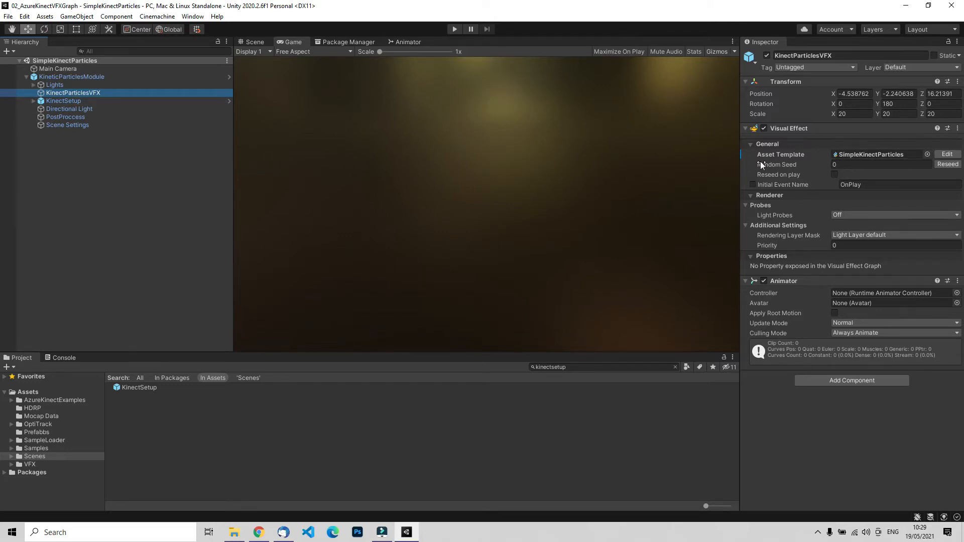
{"action": "double_click", "coordinate": [867, 154]}
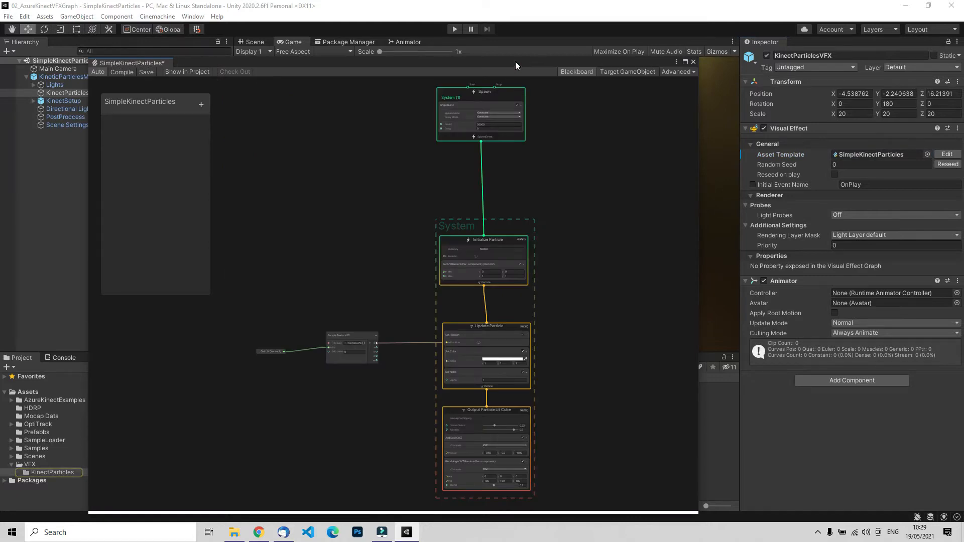
{"action": "left_click", "coordinate": [516, 65]}
{"action": "left_click_drag", "start_coordinate": [699, 191], "coordinate": [922, 185]}
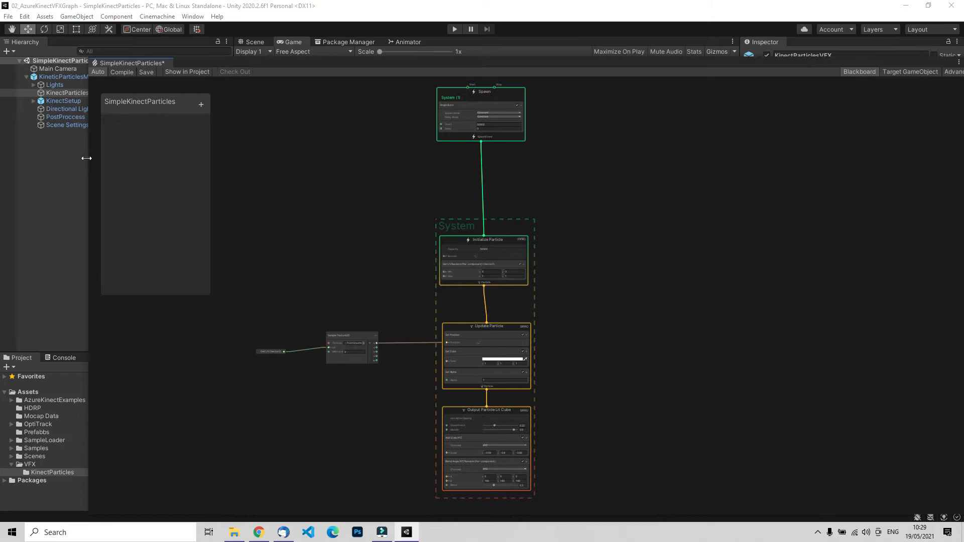
{"action": "left_click_drag", "start_coordinate": [87, 161], "coordinate": [1, 160]}
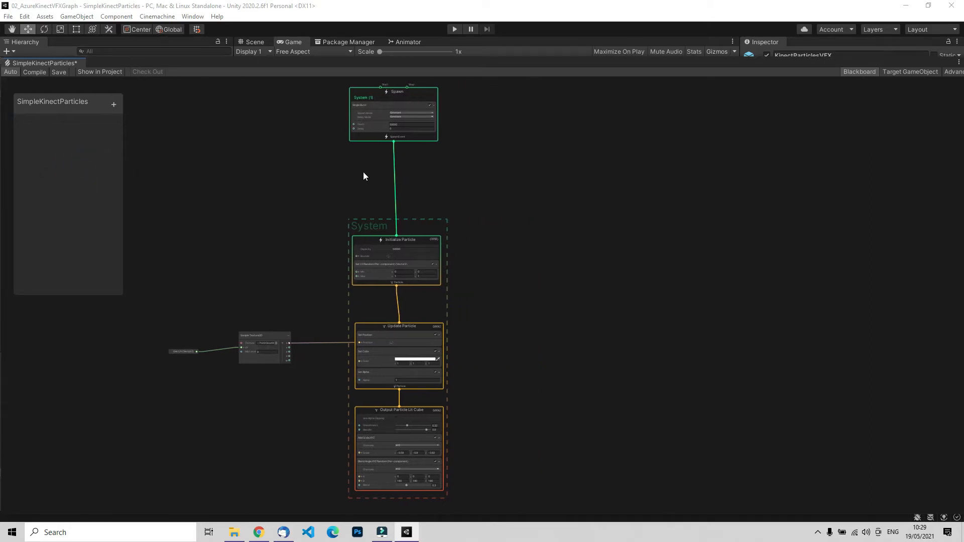
- Move the Spawn context straight down, closer to the System group that contains Initialize Particle
{"action": "scroll", "coordinate": [363, 172], "scroll_direction": "up", "scroll_amount": 5}
{"action": "middle_click_drag", "start_coordinate": [360, 171], "coordinate": [412, 306]}
{"action": "middle_click_drag", "start_coordinate": [302, 121], "coordinate": [334, 207]}
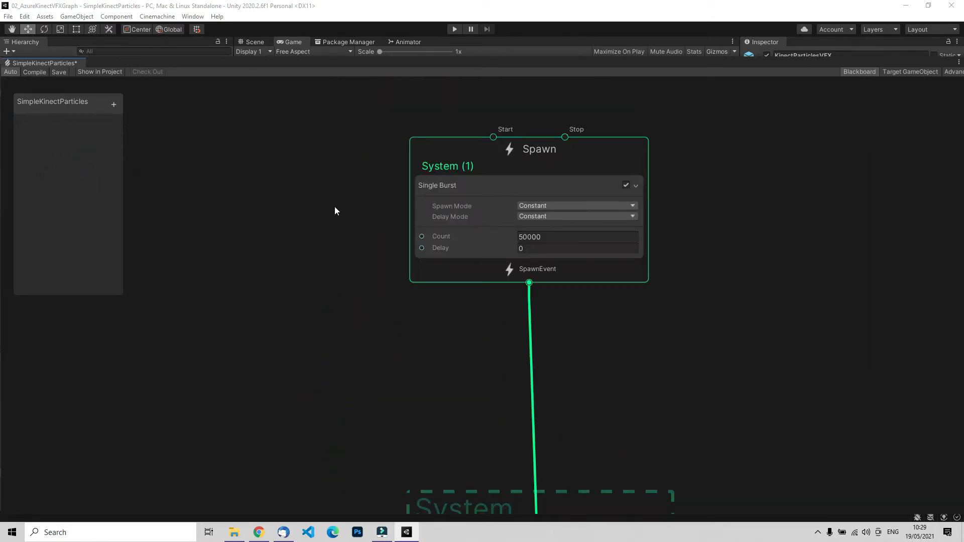
{"action": "left_click_drag", "start_coordinate": [541, 147], "coordinate": [544, 296]}
- Examine the Spawn context's single burst settings and the Initialize Particle context's capacity and random UV block
{"action": "middle_click_drag", "start_coordinate": [319, 270], "coordinate": [352, 128]}
{"action": "scroll", "coordinate": [355, 234], "scroll_direction": "down", "scroll_amount": 3}
{"action": "middle_click_drag", "start_coordinate": [355, 236], "coordinate": [376, 189]}
{"action": "scroll", "coordinate": [333, 218], "scroll_direction": "down", "scroll_amount": 2}
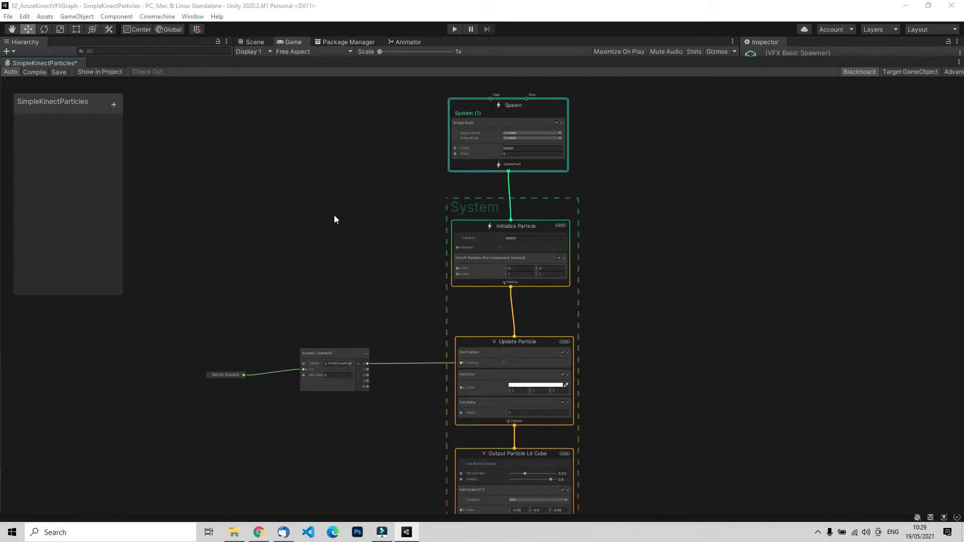
{"action": "scroll", "coordinate": [647, 156], "scroll_direction": "up", "scroll_amount": 2}
{"action": "middle_click_drag", "start_coordinate": [647, 155], "coordinate": [692, 193]}
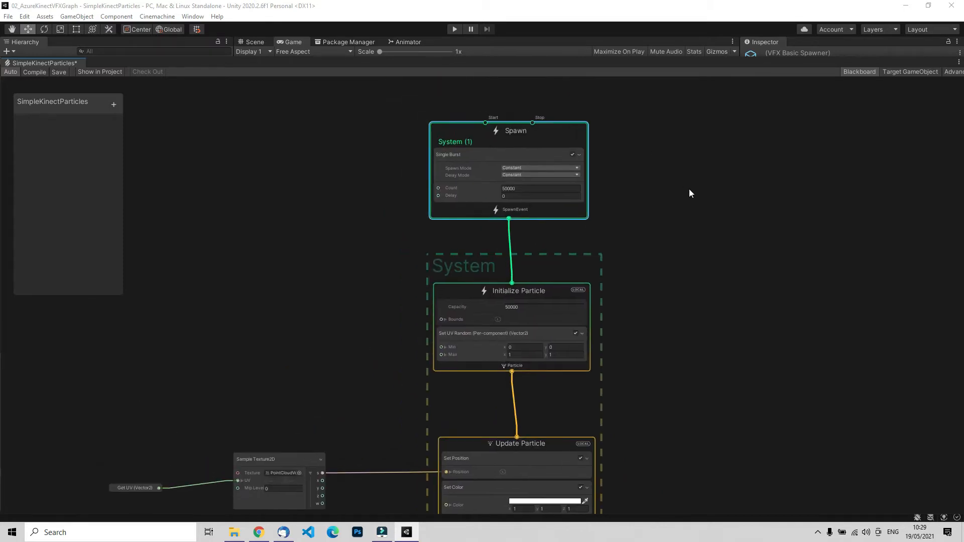
{"action": "scroll", "coordinate": [693, 193], "scroll_direction": "up", "scroll_amount": 2}
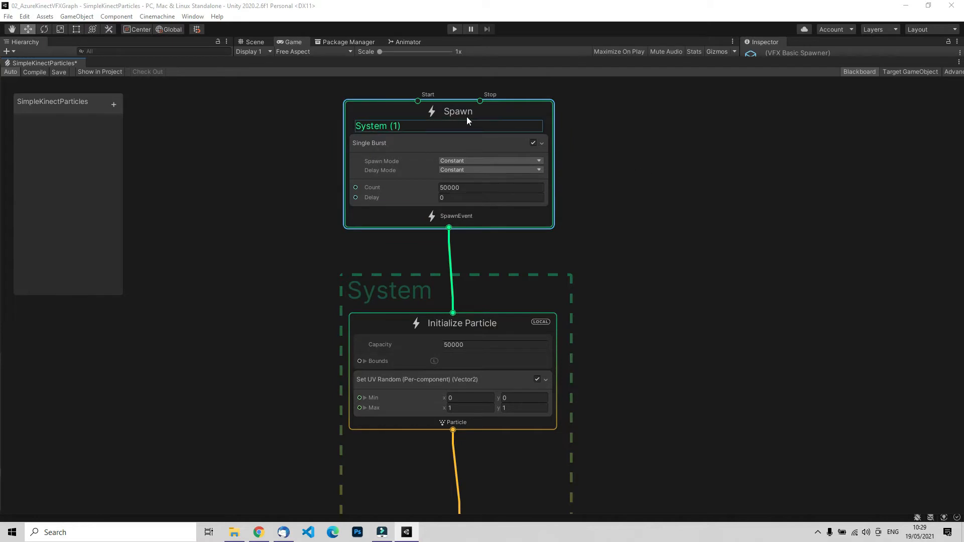
{"action": "middle_click_drag", "start_coordinate": [670, 198], "coordinate": [717, 101]}
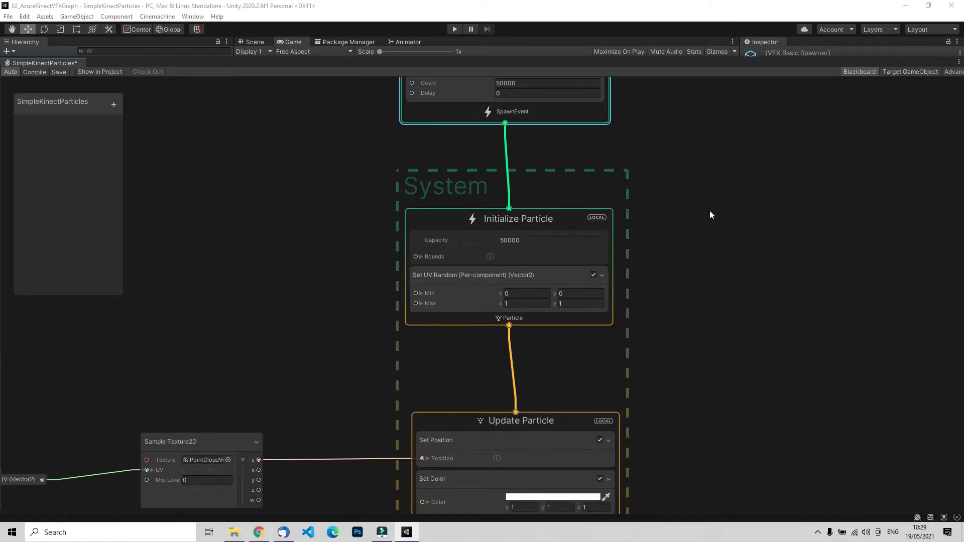
{"action": "middle_click_drag", "start_coordinate": [710, 213], "coordinate": [733, 171]}
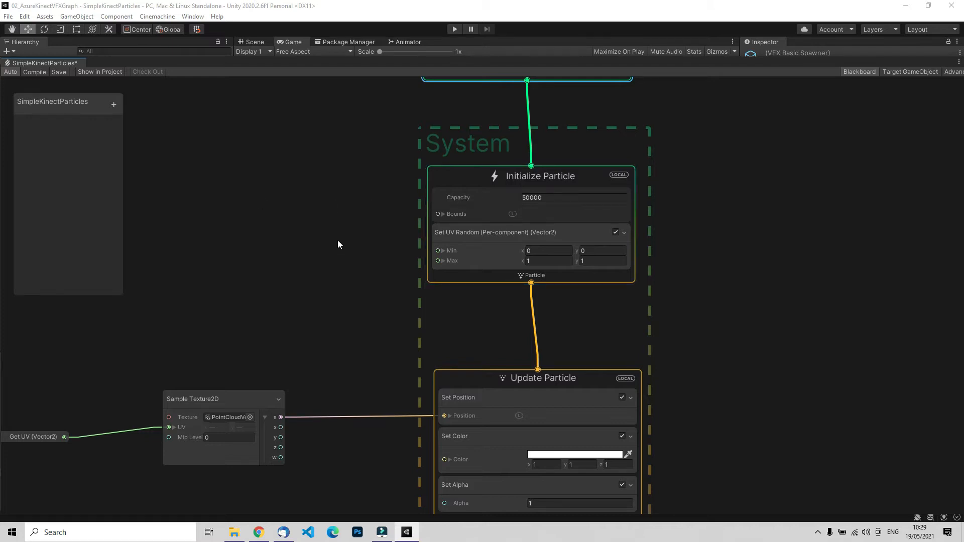
- Move the Sample Texture2D node slightly toward the Get UV node and check its point cloud texture selection
{"action": "middle_click_drag", "start_coordinate": [338, 249], "coordinate": [408, 161]}
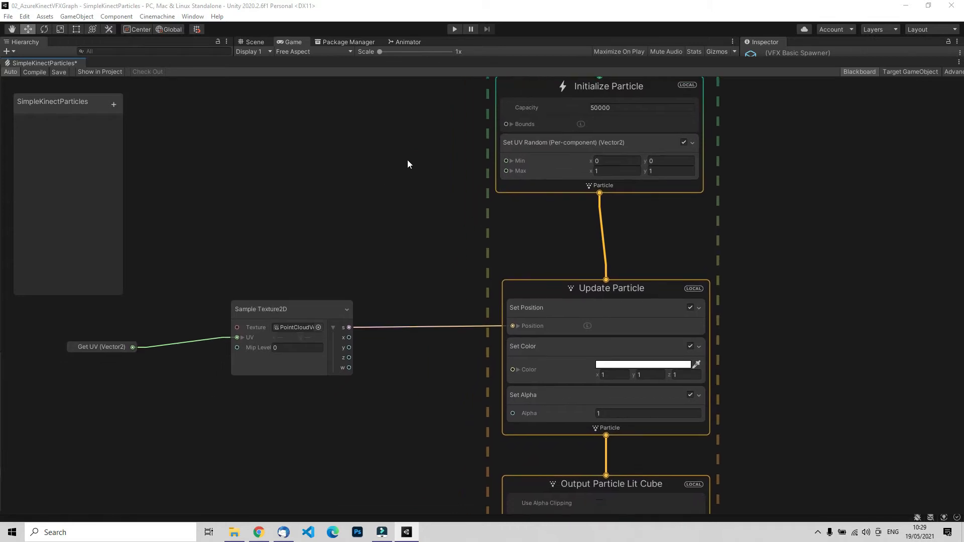
{"action": "middle_click_drag", "start_coordinate": [396, 256], "coordinate": [488, 195]}
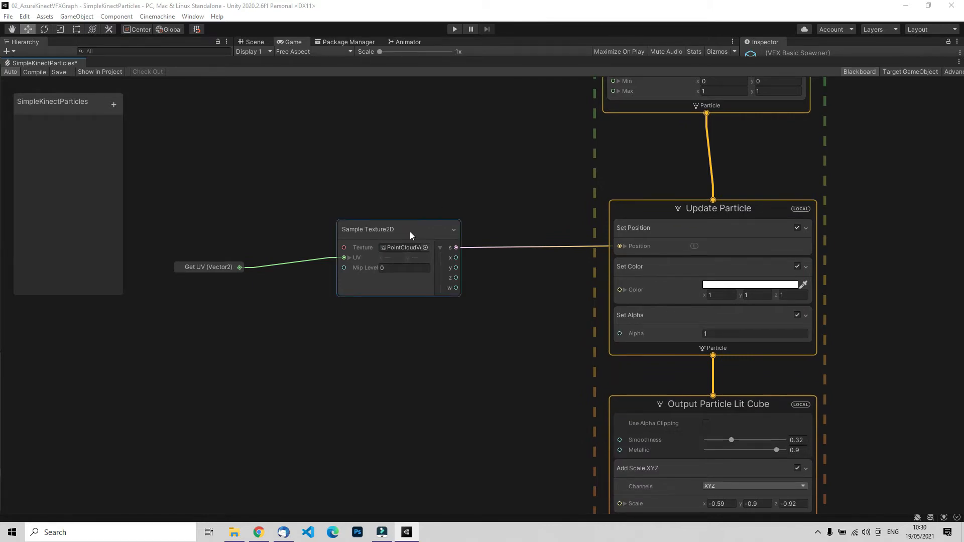
{"action": "mouse_move", "coordinate": [411, 229]}
{"action": "left_mouse_down"}
{"action": "mouse_move", "coordinate": [407, 206]}
{"action": "mouse_move", "coordinate": [397, 208]}
{"action": "mouse_move", "coordinate": [401, 239]}
{"action": "left_mouse_up"}
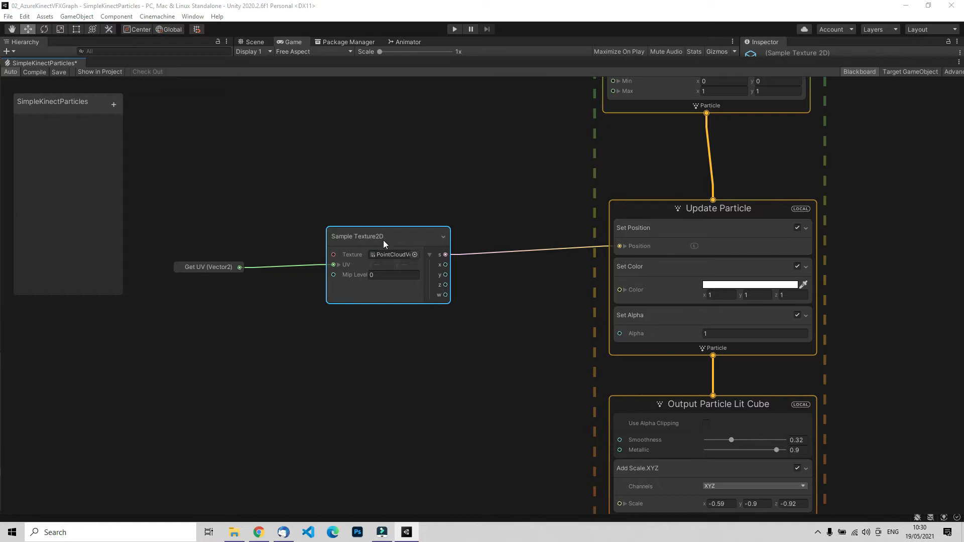
{"action": "left_click", "coordinate": [415, 256]}
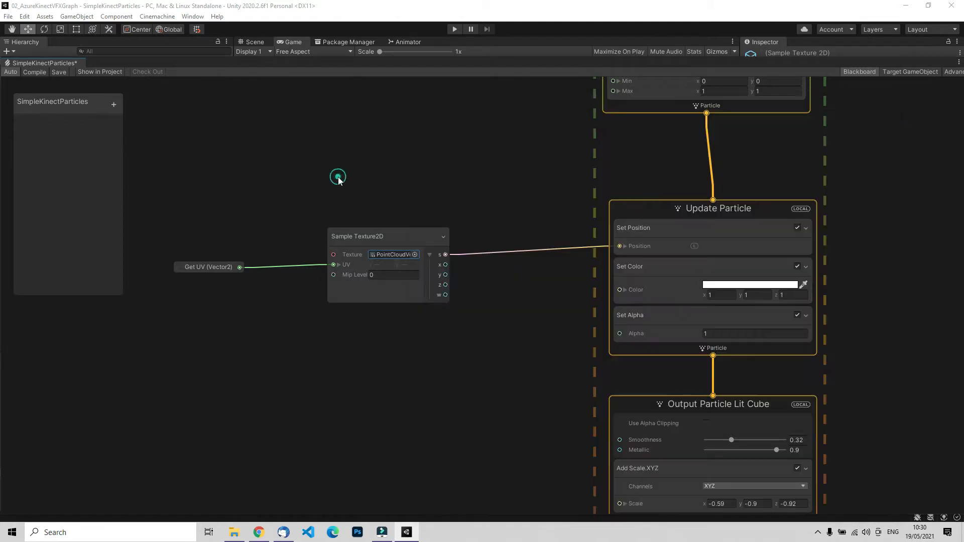
{"action": "left_click", "coordinate": [338, 177]}
- Examine the Update Particle context's position, color and alpha blocks and how Sample Texture2D feeds the position
{"action": "middle_click_drag", "start_coordinate": [493, 288], "coordinate": [391, 289]}
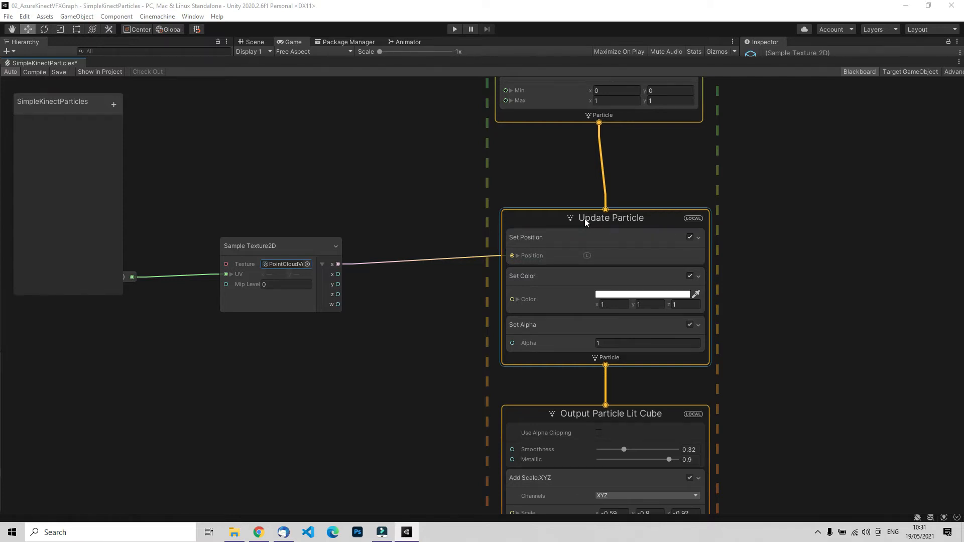
{"action": "scroll", "coordinate": [782, 185], "scroll_direction": "up", "scroll_amount": 2}
{"action": "scroll", "coordinate": [813, 174], "scroll_direction": "down", "scroll_amount": 5}
{"action": "scroll", "coordinate": [759, 212], "scroll_direction": "up", "scroll_amount": 1}
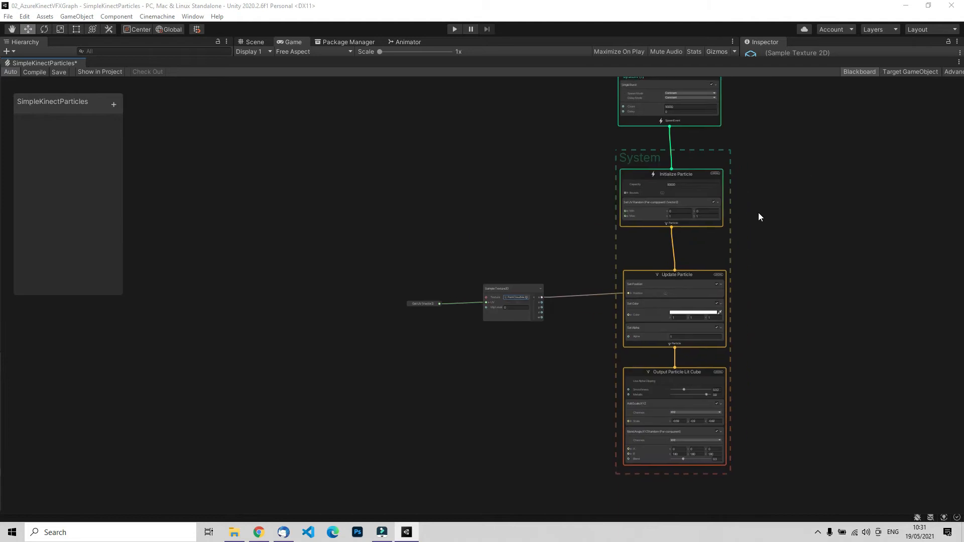
{"action": "scroll", "coordinate": [803, 308], "scroll_direction": "up", "scroll_amount": 6}
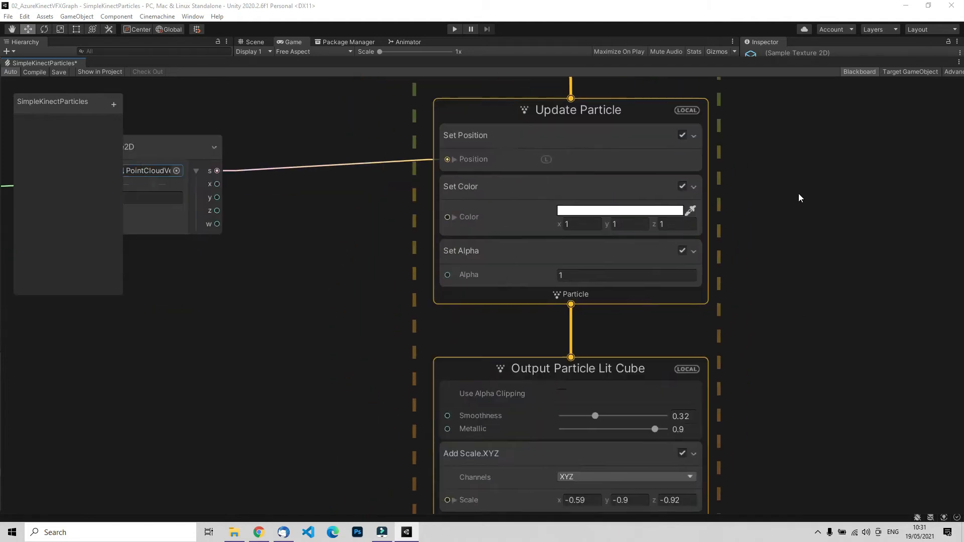
{"action": "middle_click_drag", "start_coordinate": [756, 239], "coordinate": [810, 256]}
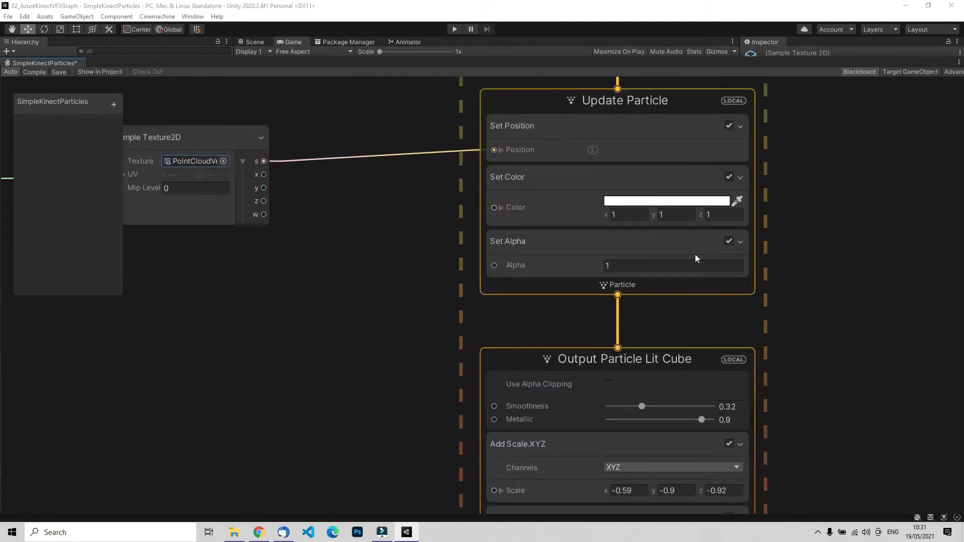
{"action": "scroll", "coordinate": [390, 263], "scroll_direction": "down", "scroll_amount": 3}
{"action": "mouse_move", "coordinate": [289, 304]}
{"action": "middle_mouse_down"}
{"action": "mouse_move", "coordinate": [373, 297]}
{"action": "mouse_move", "coordinate": [237, 323]}
{"action": "mouse_move", "coordinate": [289, 321]}
{"action": "middle_mouse_up"}
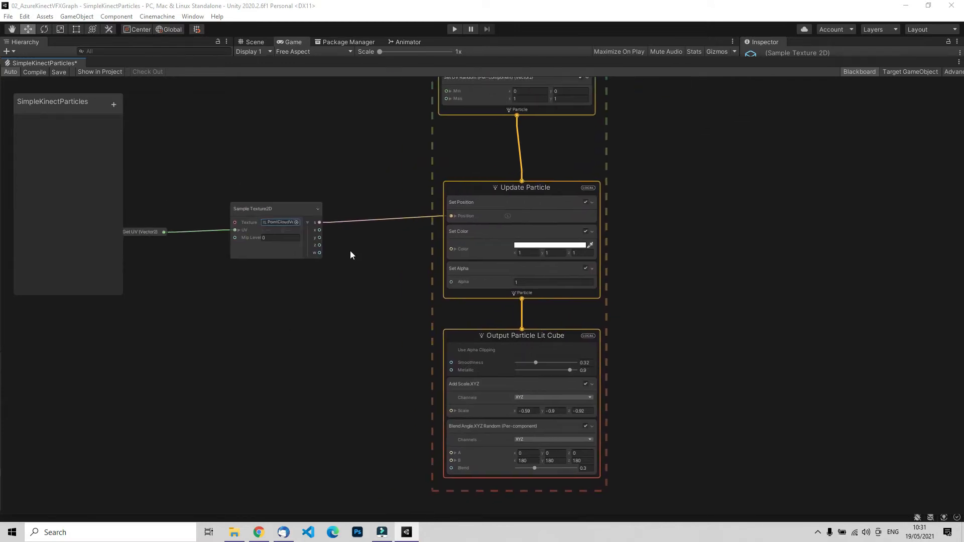
{"action": "middle_click_drag", "start_coordinate": [712, 334], "coordinate": [736, 251]}
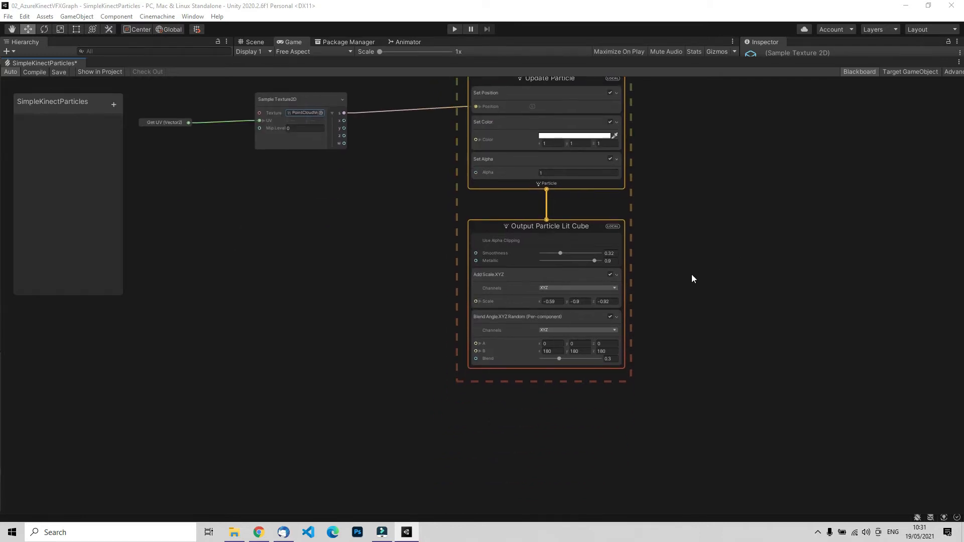
- Examine the Output Particle Lit Cube context and browse the alternative output contexts available from Update Particle, without adding one
{"action": "scroll", "coordinate": [692, 278], "scroll_direction": "up", "scroll_amount": 5}
{"action": "middle_click_drag", "start_coordinate": [689, 280], "coordinate": [749, 355]}
{"action": "scroll", "coordinate": [749, 354], "scroll_direction": "down", "scroll_amount": 2}
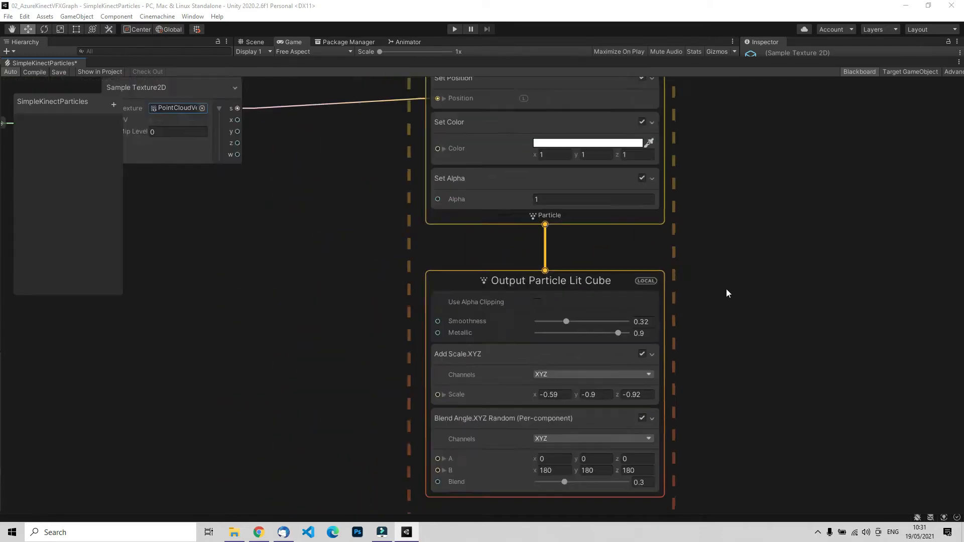
{"action": "scroll", "coordinate": [728, 293], "scroll_direction": "down", "scroll_amount": 1}
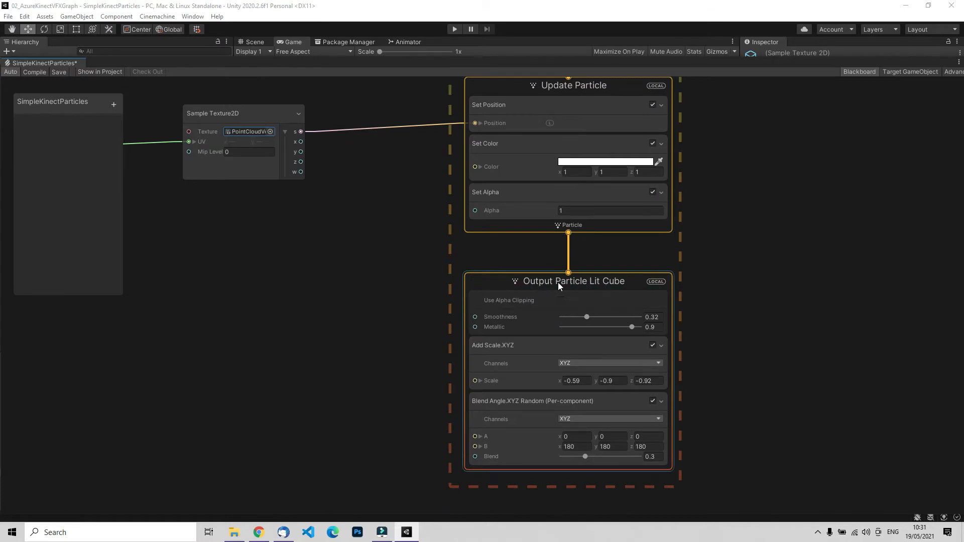
{"action": "left_click_drag", "start_coordinate": [568, 233], "coordinate": [808, 270]}
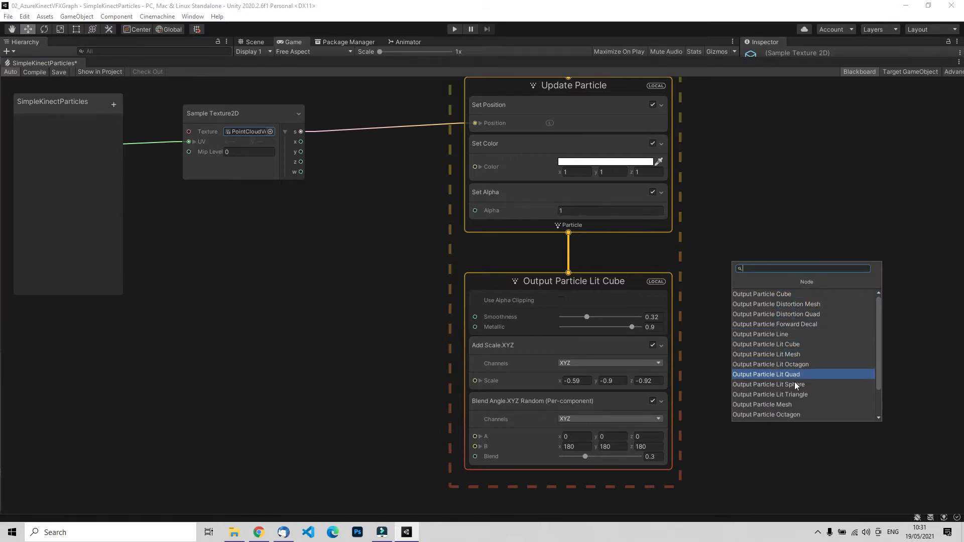
{"action": "left_click", "coordinate": [906, 277]}
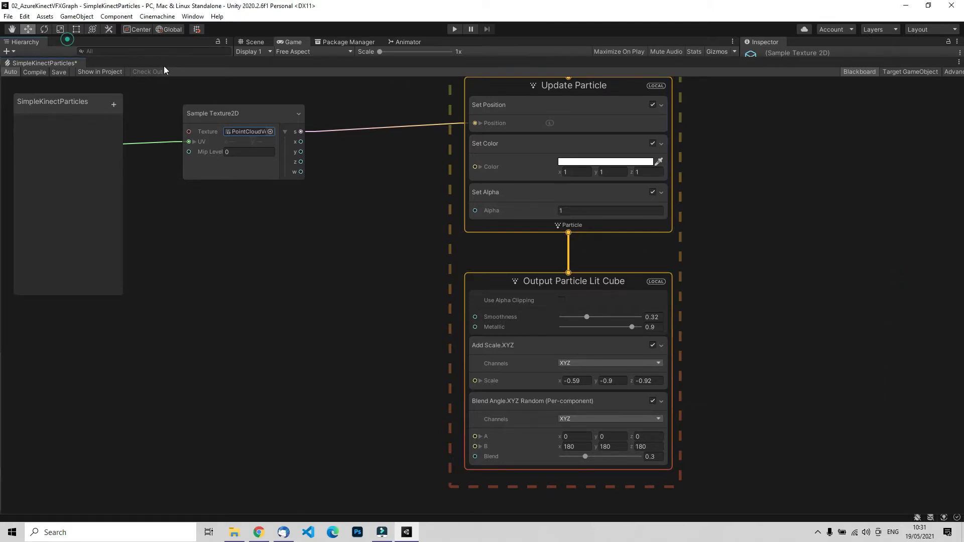
- Run the scene in play mode and move the SimpleKinectParticles graph window away to view the live Kinect particles
{"action": "left_click", "coordinate": [456, 29]}
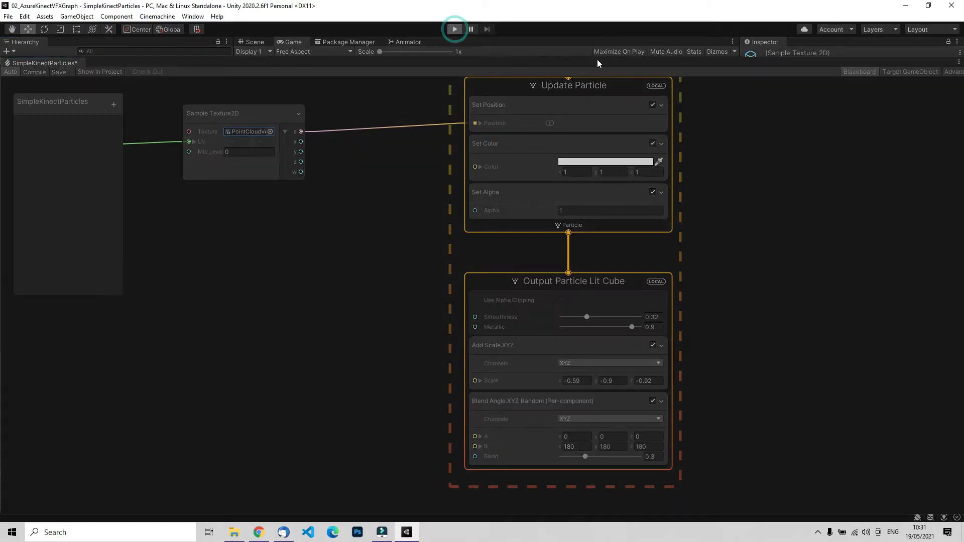
{"action": "left_click", "coordinate": [129, 62]}
{"action": "left_click", "coordinate": [278, 109]}
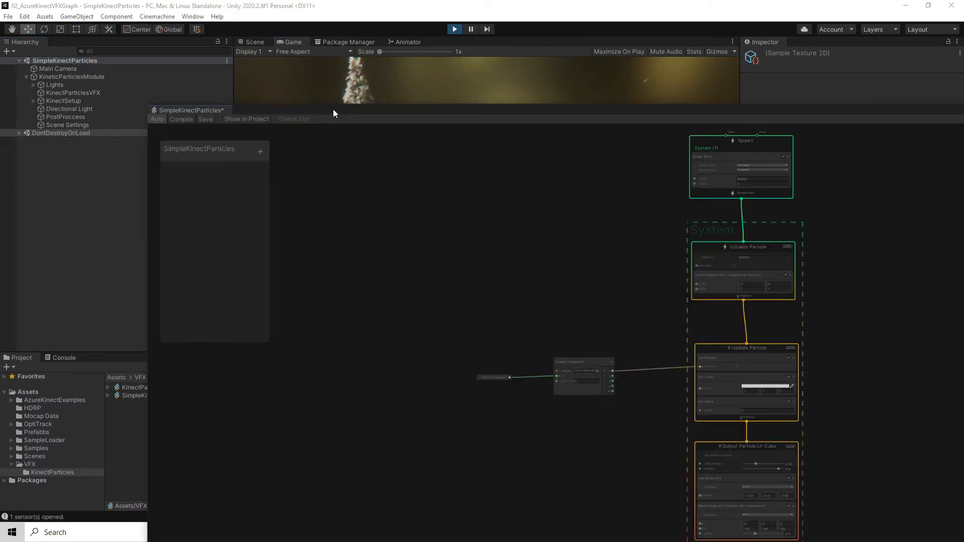
{"action": "left_click_drag", "start_coordinate": [324, 110], "coordinate": [963, 121]}
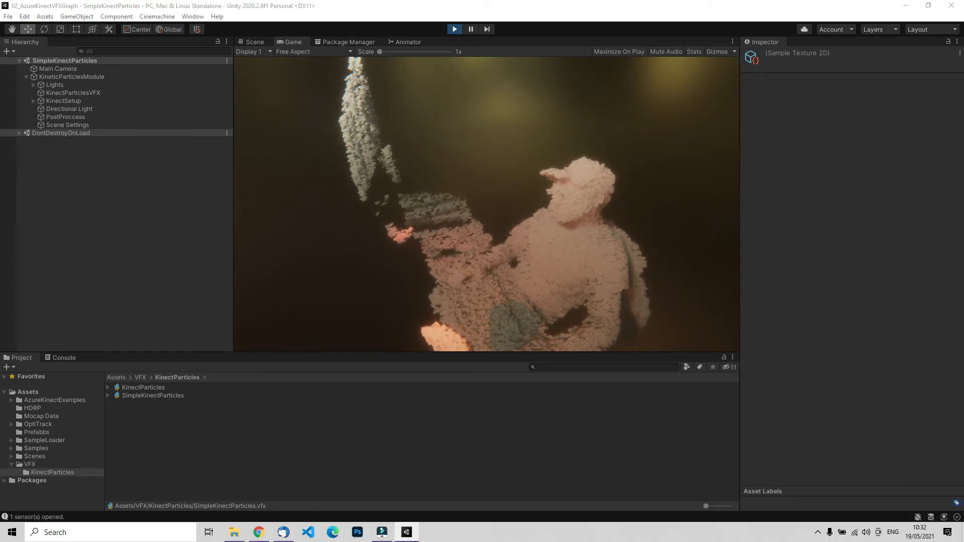
- Stop play mode and examine the particle point cloud up close and from several angles in the Scene view
{"action": "left_click", "coordinate": [454, 29]}
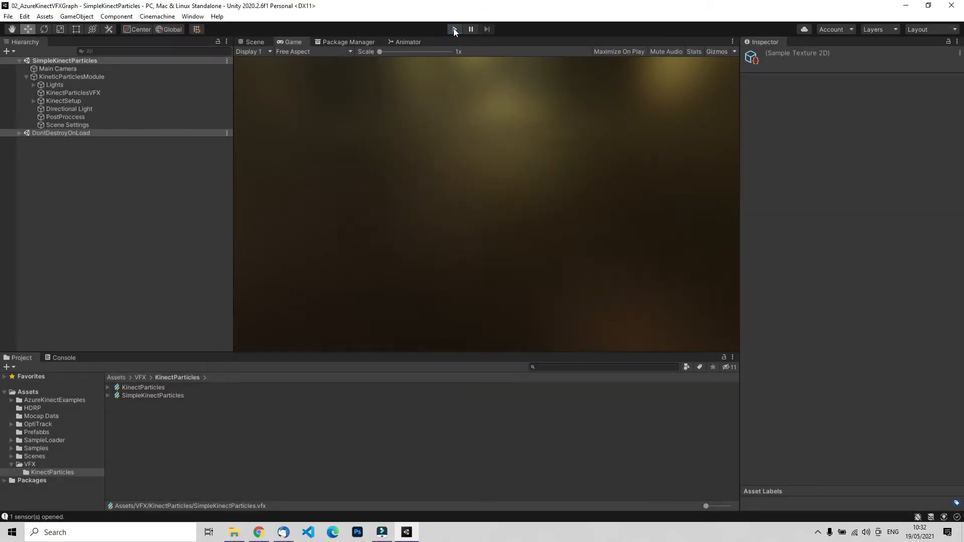
{"action": "left_click", "coordinate": [255, 43]}
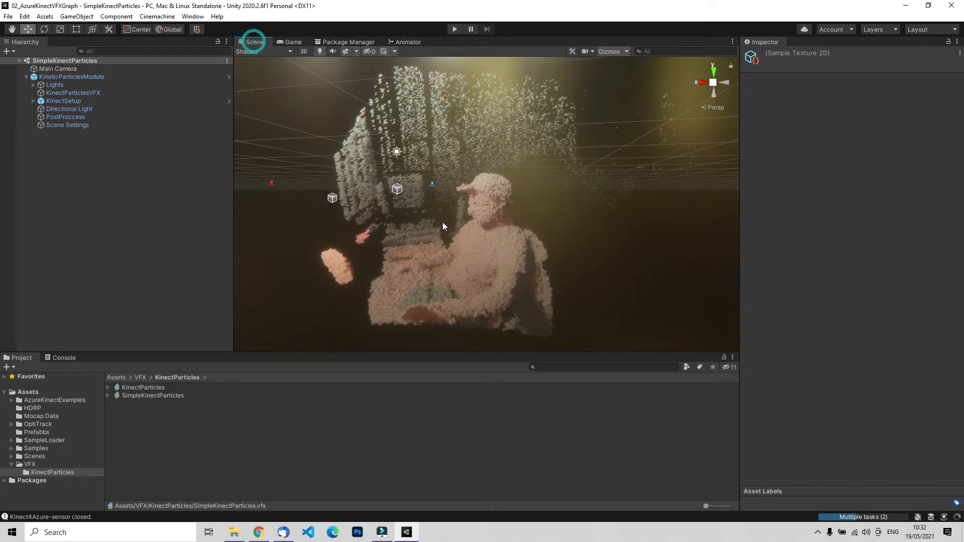
{"action": "scroll", "coordinate": [463, 228], "scroll_direction": "up", "scroll_amount": 10}
{"action": "scroll", "coordinate": [462, 228], "scroll_direction": "down", "scroll_amount": 5}
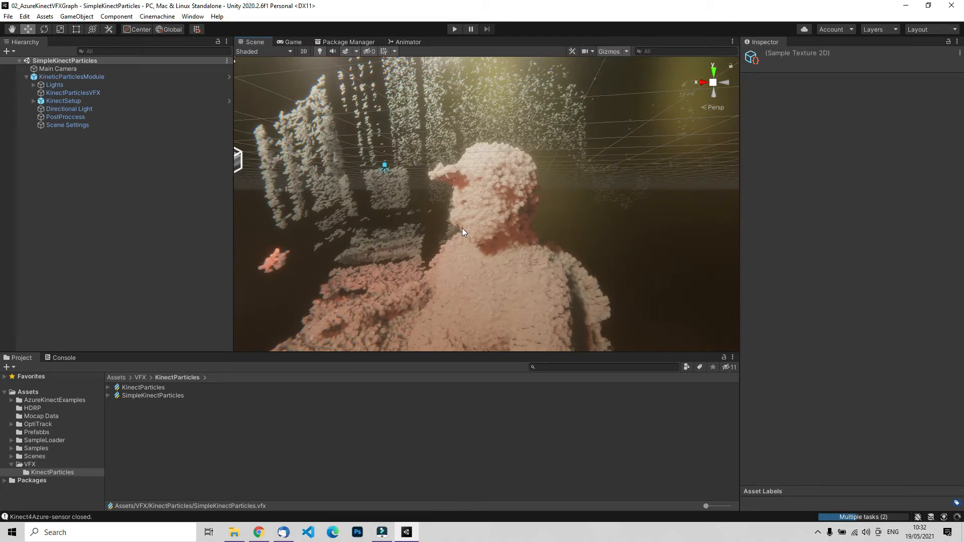
{"action": "scroll", "coordinate": [537, 177], "scroll_direction": "up", "scroll_amount": 4}
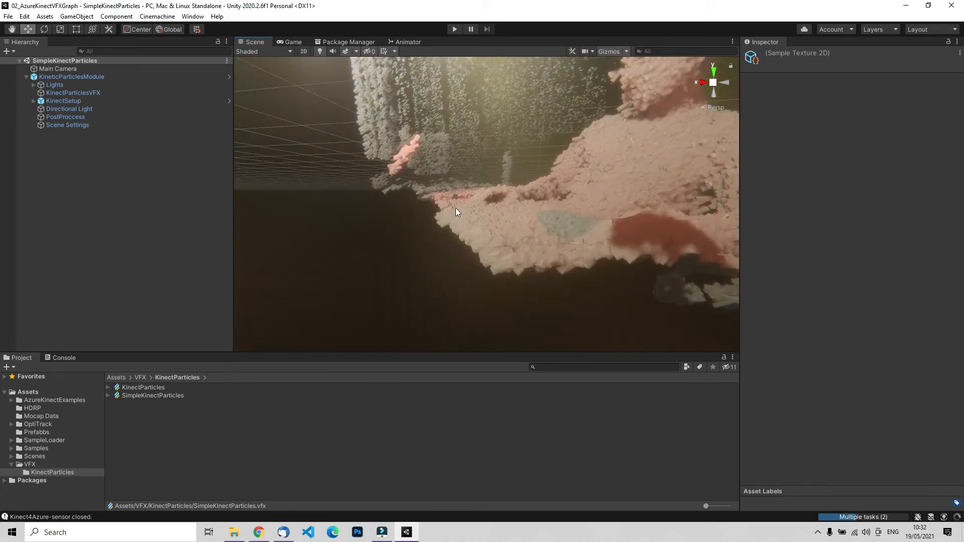
{"action": "scroll", "coordinate": [456, 208], "scroll_direction": "down", "scroll_amount": 6}
{"action": "right_click_drag", "start_coordinate": [465, 125], "coordinate": [539, 210]}
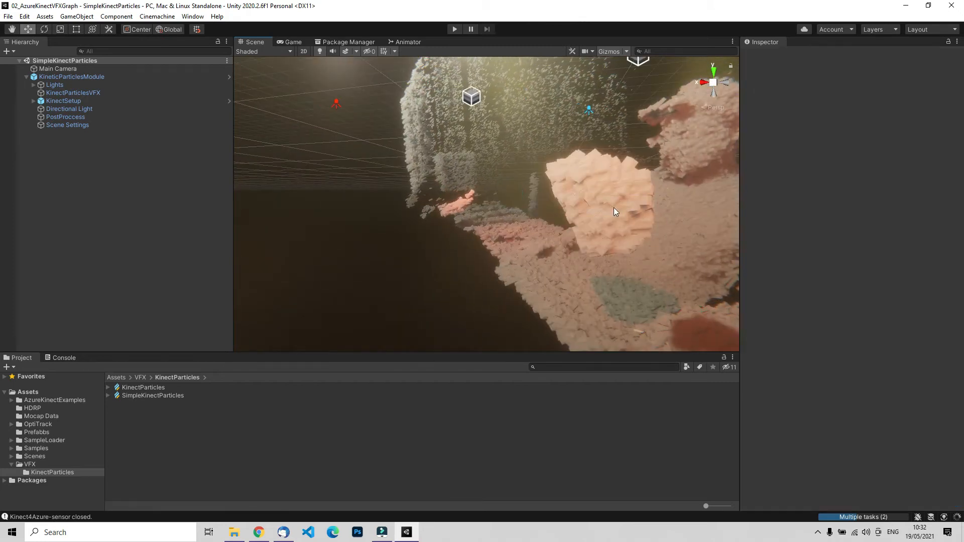
{"action": "scroll", "coordinate": [583, 203], "scroll_direction": "down", "scroll_amount": 5}
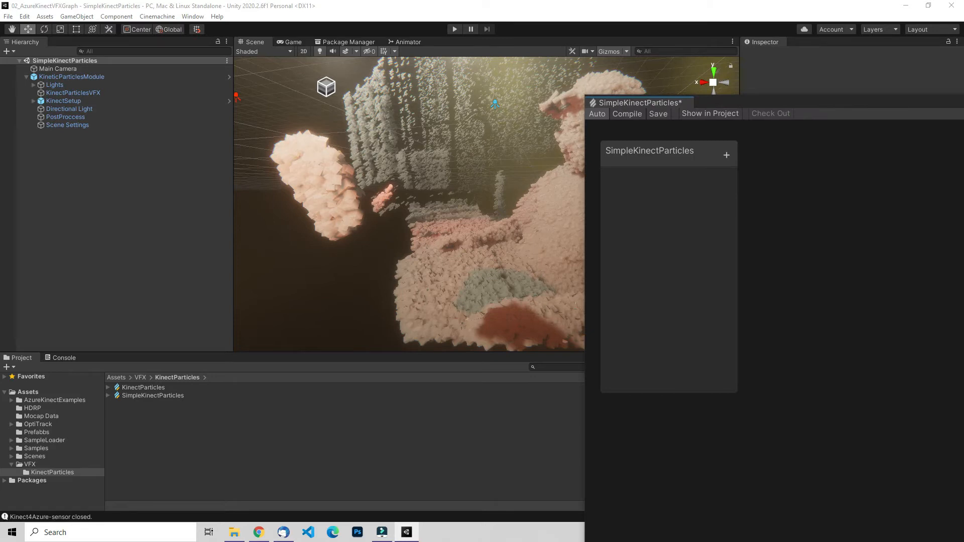
- Select the KinectParticlesVFX object and place the SimpleKinectParticles graph window beside the particles in the Scene view
{"action": "left_click", "coordinate": [68, 92]}
{"action": "left_click", "coordinate": [870, 155]}
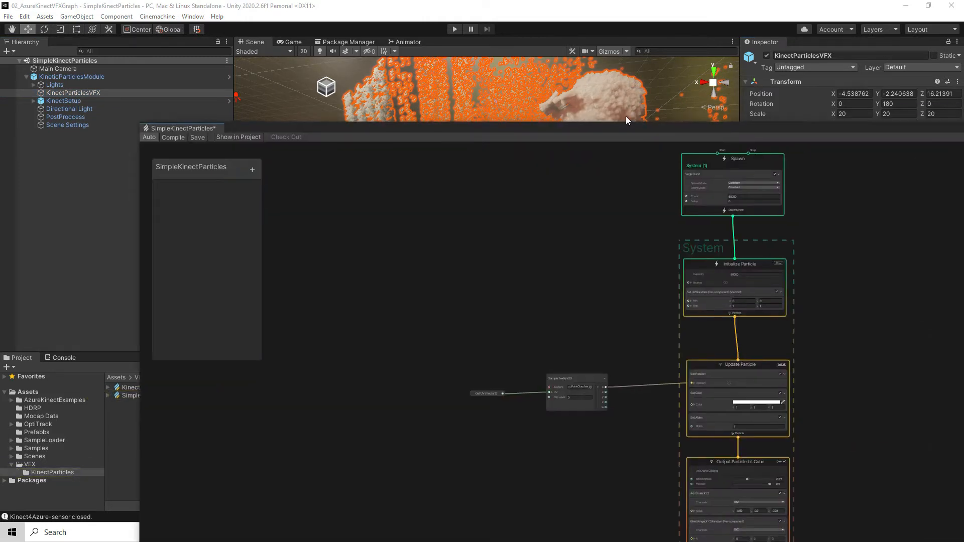
{"action": "left_click_drag", "start_coordinate": [163, 188], "coordinate": [819, 152]}
{"action": "left_click_drag", "start_coordinate": [887, 98], "coordinate": [563, 98]}
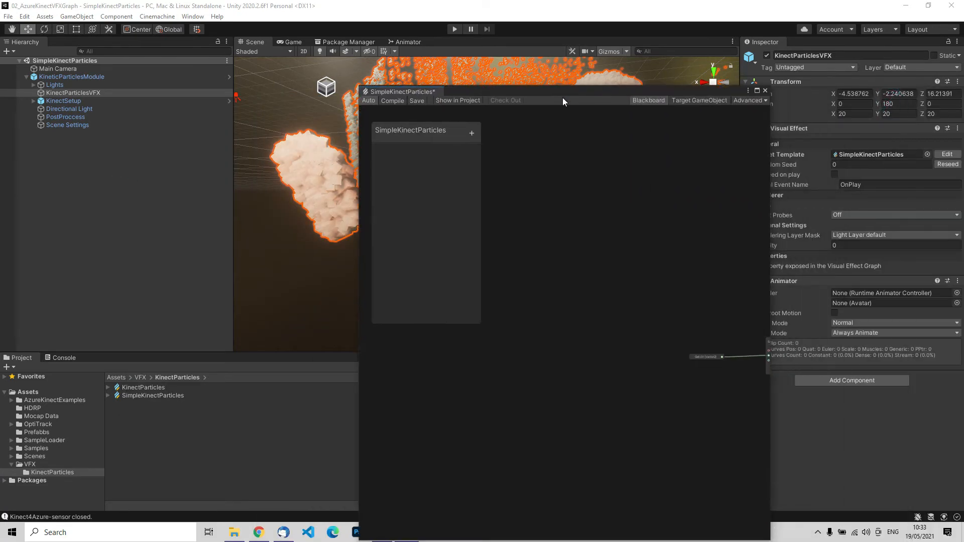
{"action": "middle_click_drag", "start_coordinate": [680, 247], "coordinate": [527, 251]}
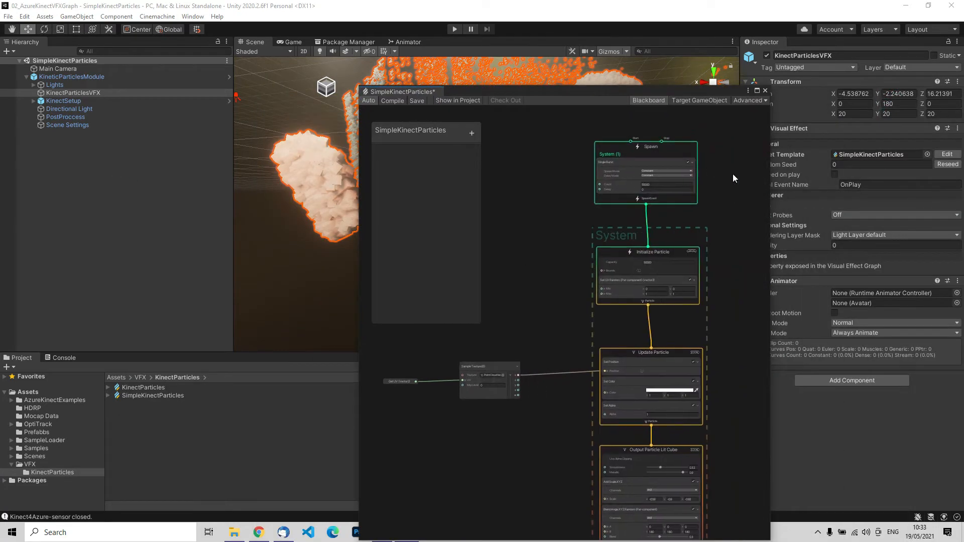
{"action": "middle_click_drag", "start_coordinate": [734, 174], "coordinate": [697, 174]}
{"action": "left_click_drag", "start_coordinate": [562, 90], "coordinate": [750, 46]}
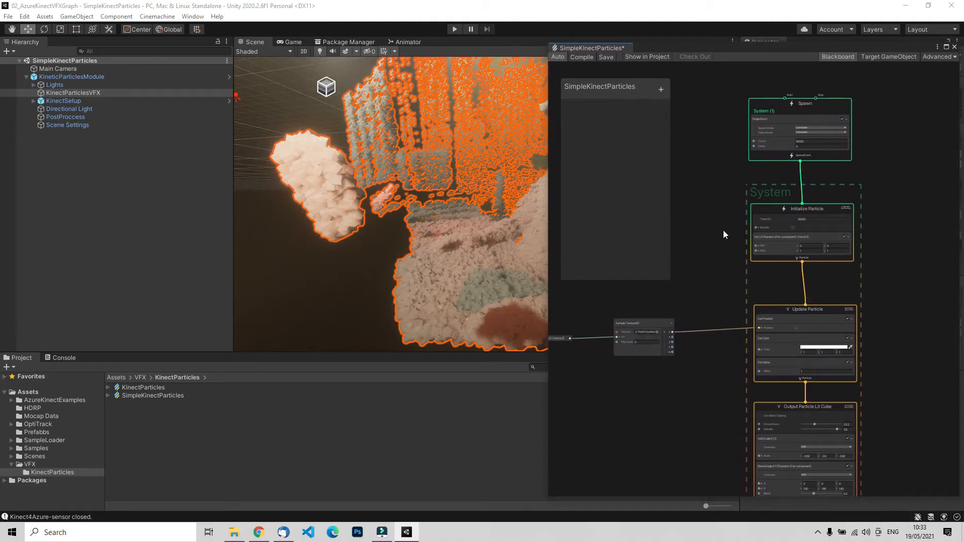
- Lower the Initialize Particle capacity to 45073
{"action": "mouse_move", "coordinate": [718, 392]}
{"action": "middle_mouse_down"}
{"action": "mouse_move", "coordinate": [721, 279]}
{"action": "mouse_move", "coordinate": [711, 377]}
{"action": "middle_mouse_up"}
{"action": "scroll", "coordinate": [708, 204], "scroll_direction": "up", "scroll_amount": 5}
{"action": "middle_click_drag", "start_coordinate": [710, 201], "coordinate": [724, 252]}
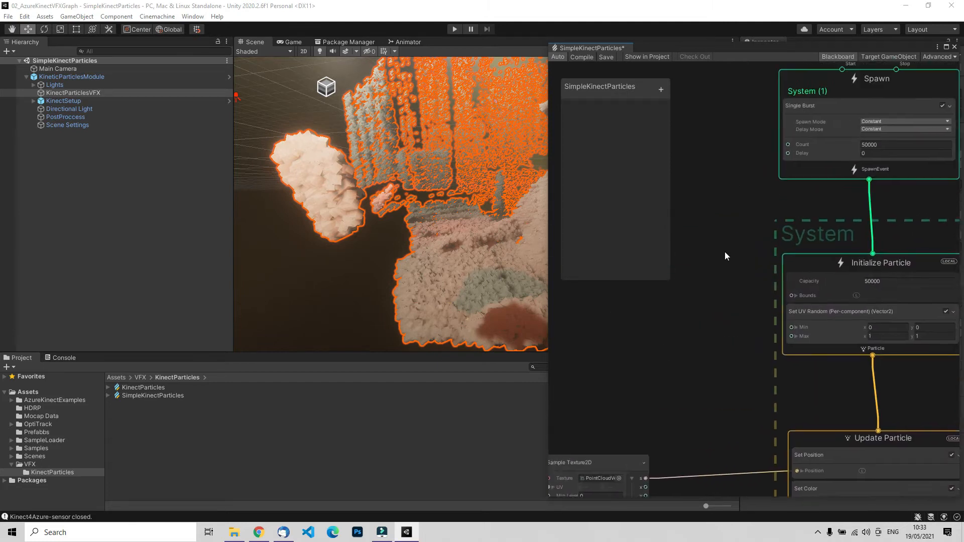
{"action": "scroll", "coordinate": [723, 245], "scroll_direction": "up", "scroll_amount": 3}
{"action": "middle_click_drag", "start_coordinate": [689, 284], "coordinate": [674, 252]}
{"action": "left_click_drag", "start_coordinate": [763, 242], "coordinate": [679, 234]}
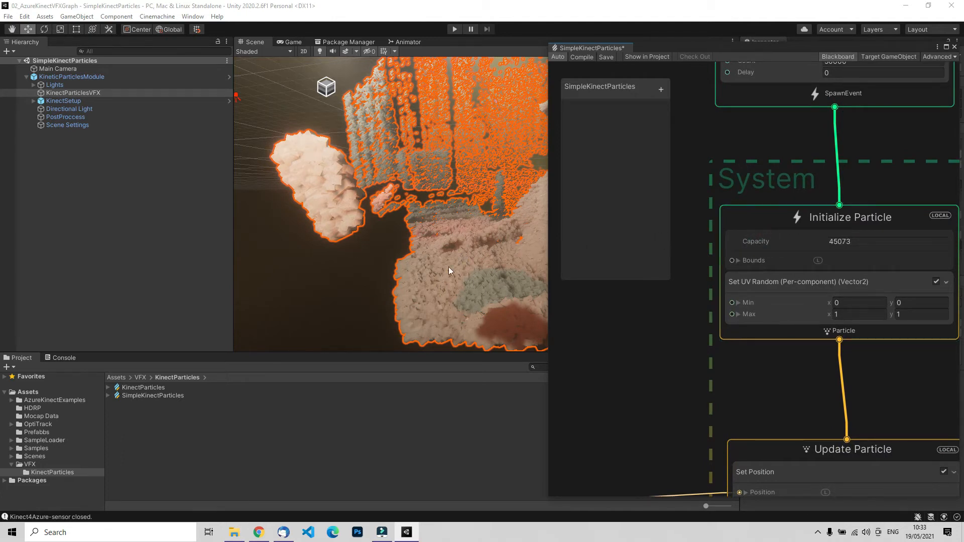
- Set the Initialize Particle capacity to 2000 and check the sparser particles from another angle in the Scene view
{"action": "left_click", "coordinate": [846, 243]}
{"action": "type", "text": "2000"}
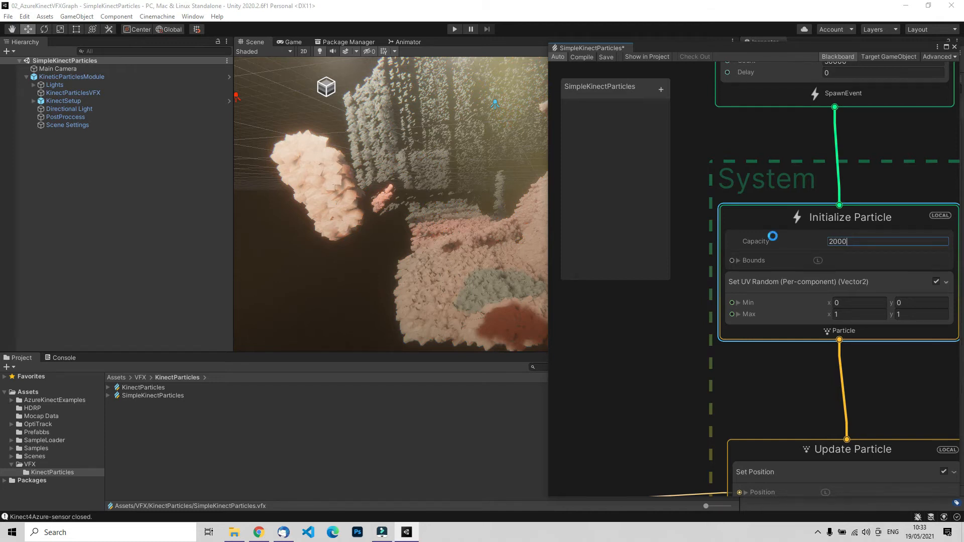
{"action": "key", "text": "Return"}
{"action": "left_click_drag", "start_coordinate": [447, 234], "coordinate": [409, 230], "text": "alt"}
- Set the Initialize Particle capacity to 20000
{"action": "left_click", "coordinate": [861, 241]}
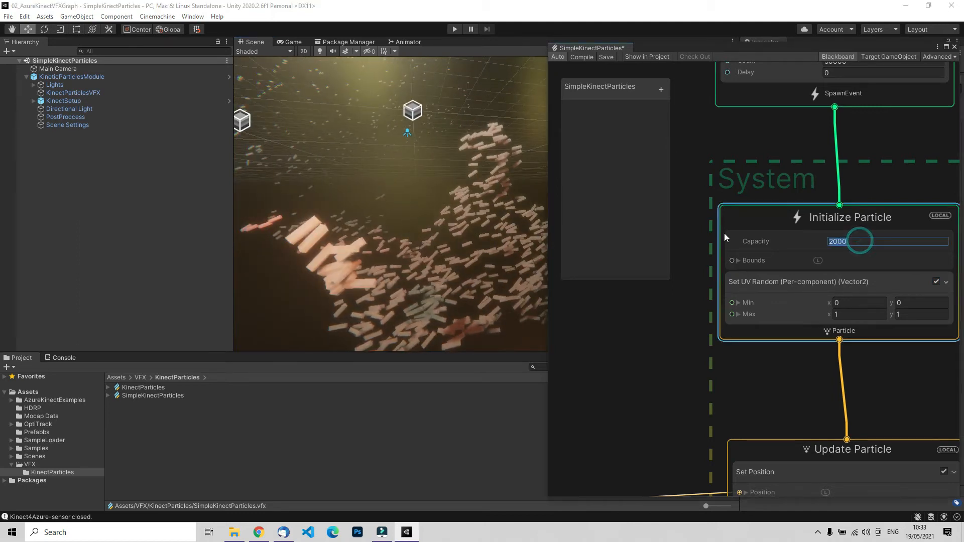
{"action": "type", "text": "20000"}
{"action": "key", "text": "Return"}
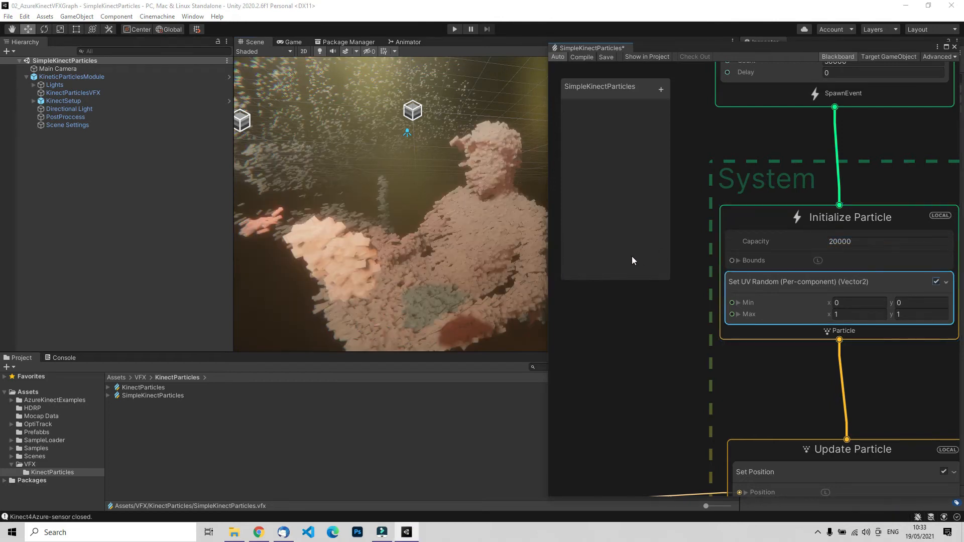
- Set the Output Particle Lit Cube's Add Scale block to -0.83 in X and -0.84 in Y
{"action": "middle_click_drag", "start_coordinate": [694, 337], "coordinate": [664, 270]}
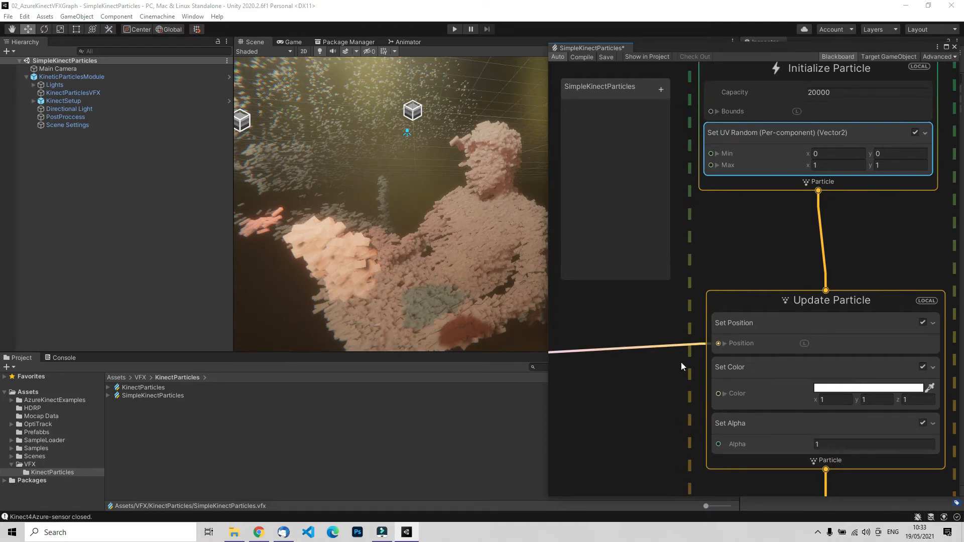
{"action": "middle_click_drag", "start_coordinate": [681, 363], "coordinate": [676, 162]}
{"action": "middle_click_drag", "start_coordinate": [671, 383], "coordinate": [679, 296]}
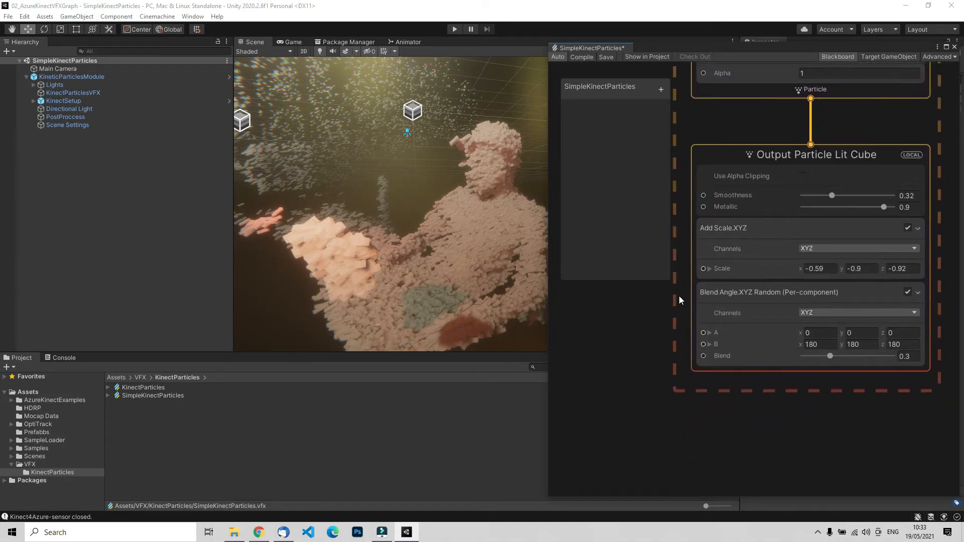
{"action": "right_click", "coordinate": [761, 228]}
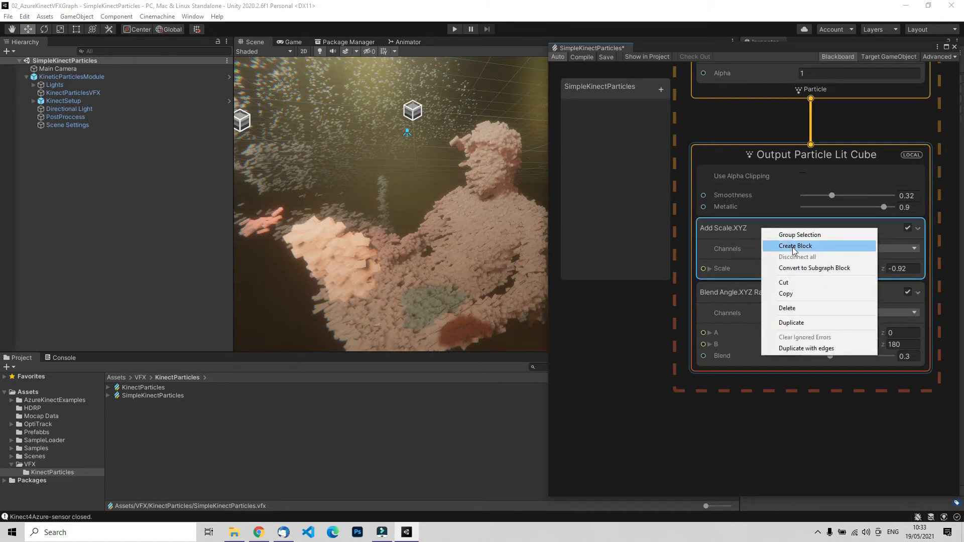
{"action": "left_click", "coordinate": [756, 225]}
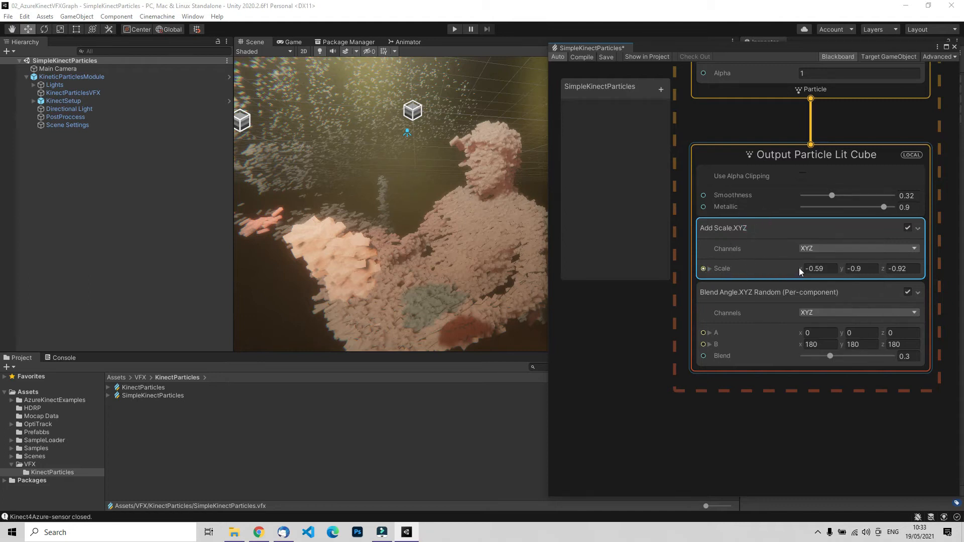
{"action": "left_click_drag", "start_coordinate": [801, 268], "coordinate": [844, 269]}
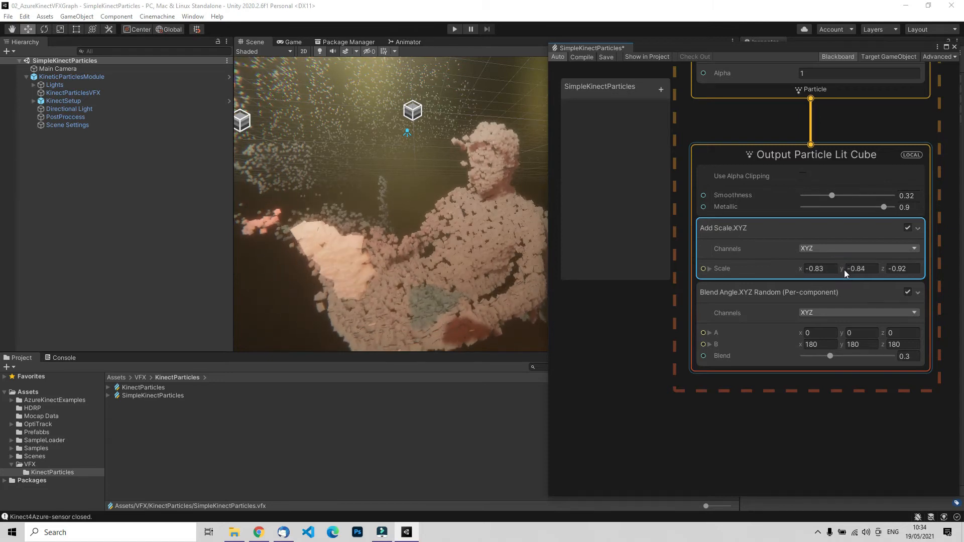
- Set the Blend value of the Blend Angle random block to 0.33
{"action": "right_click", "coordinate": [770, 285]}
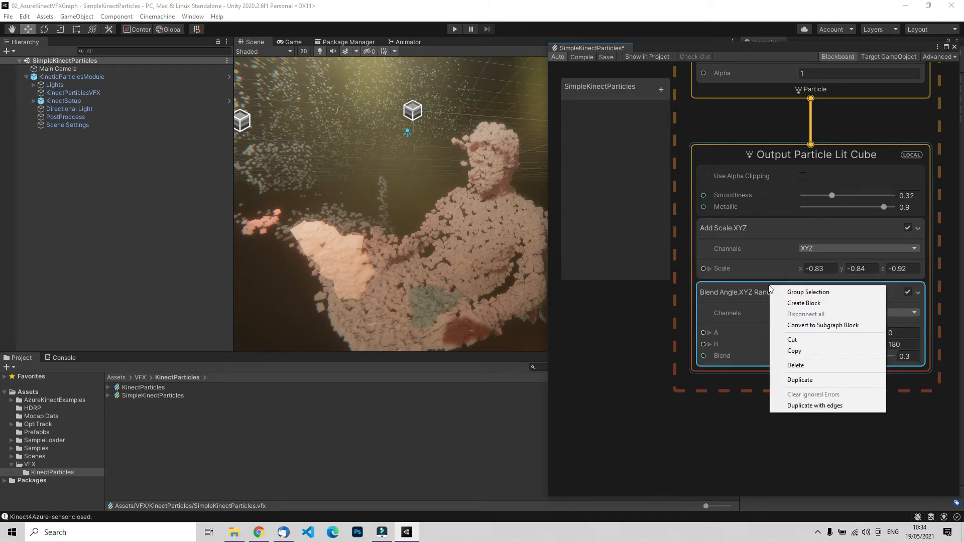
{"action": "left_click", "coordinate": [769, 284]}
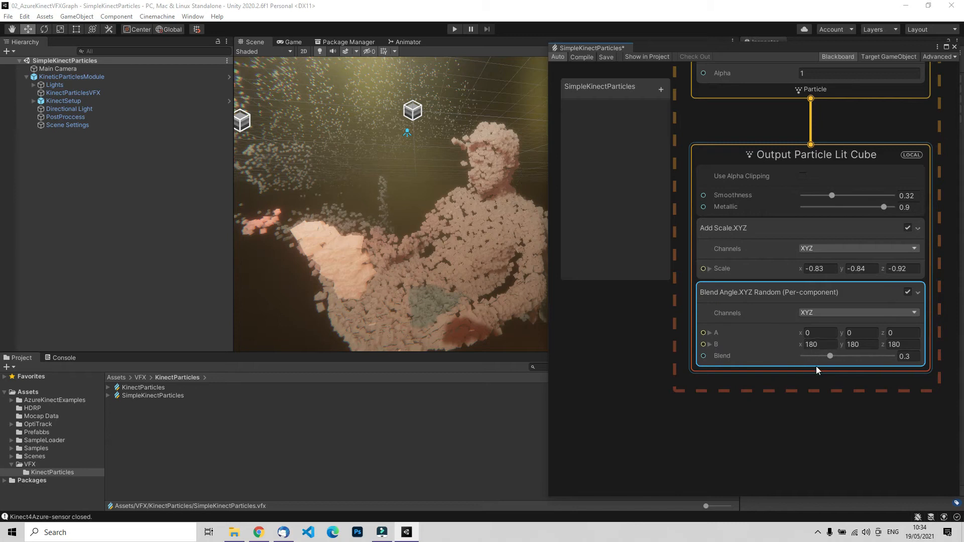
{"action": "mouse_move", "coordinate": [831, 357]}
{"action": "left_mouse_down"}
{"action": "mouse_move", "coordinate": [895, 357]}
{"action": "mouse_move", "coordinate": [790, 353]}
{"action": "mouse_move", "coordinate": [871, 354]}
{"action": "mouse_move", "coordinate": [823, 355]}
{"action": "mouse_move", "coordinate": [845, 355]}
{"action": "mouse_move", "coordinate": [834, 357]}
{"action": "left_mouse_up"}
- Browse the blocks available for the output context and search them for "random" without adding one
{"action": "right_click", "coordinate": [773, 290]}
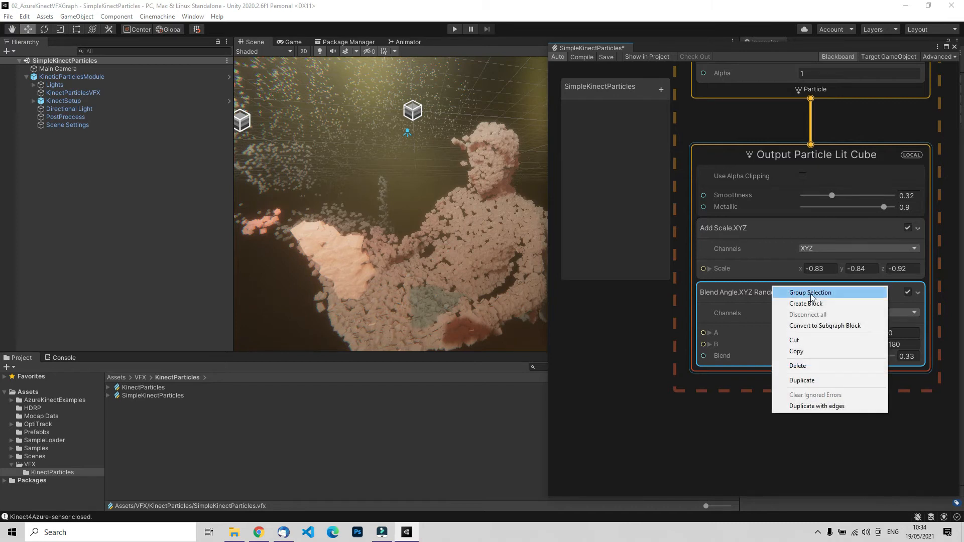
{"action": "left_click", "coordinate": [814, 304]}
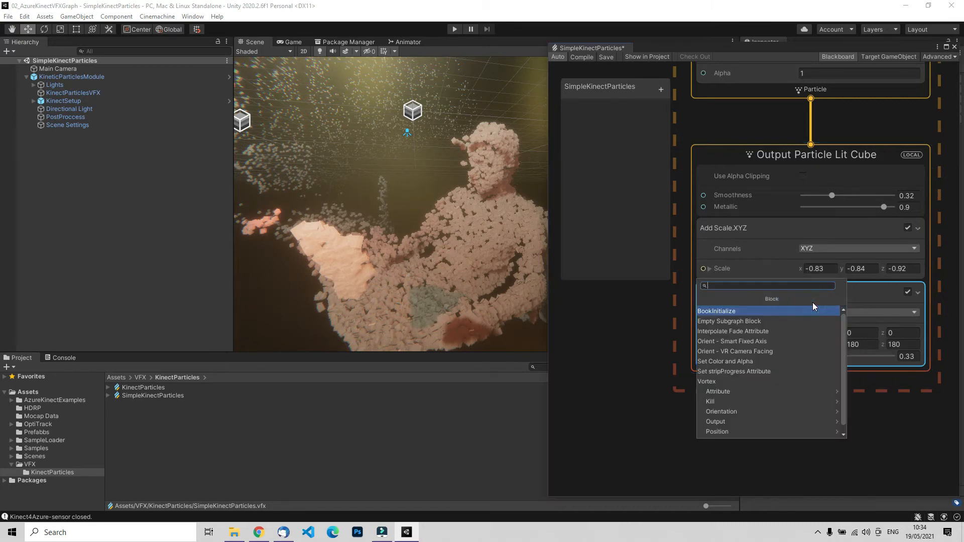
{"action": "scroll", "coordinate": [772, 369], "scroll_direction": "down", "scroll_amount": 1}
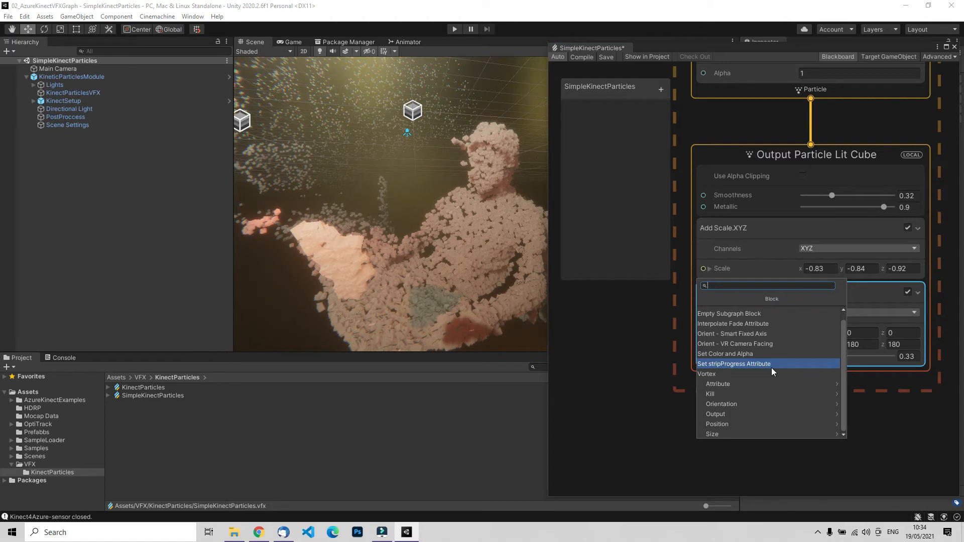
{"action": "scroll", "coordinate": [772, 368], "scroll_direction": "up", "scroll_amount": 1}
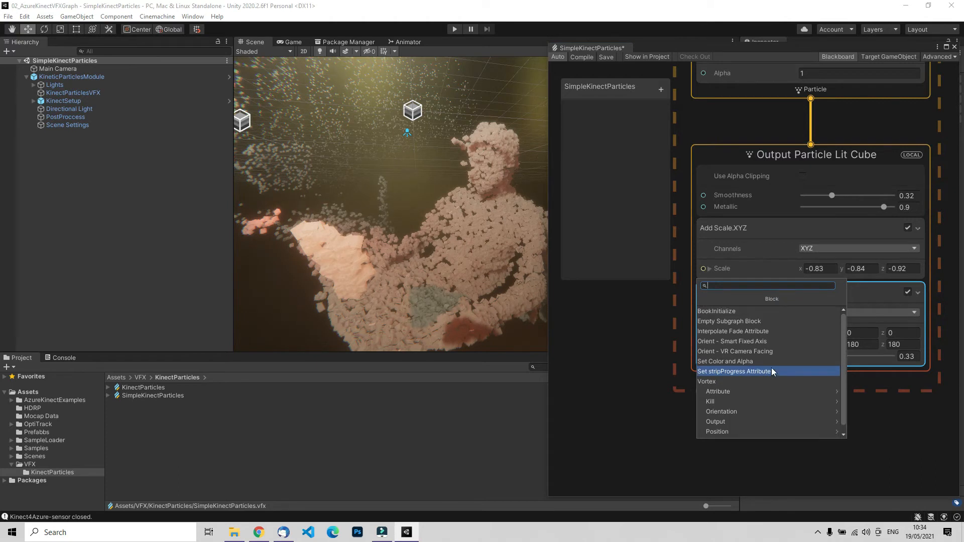
{"action": "type", "text": "random"}
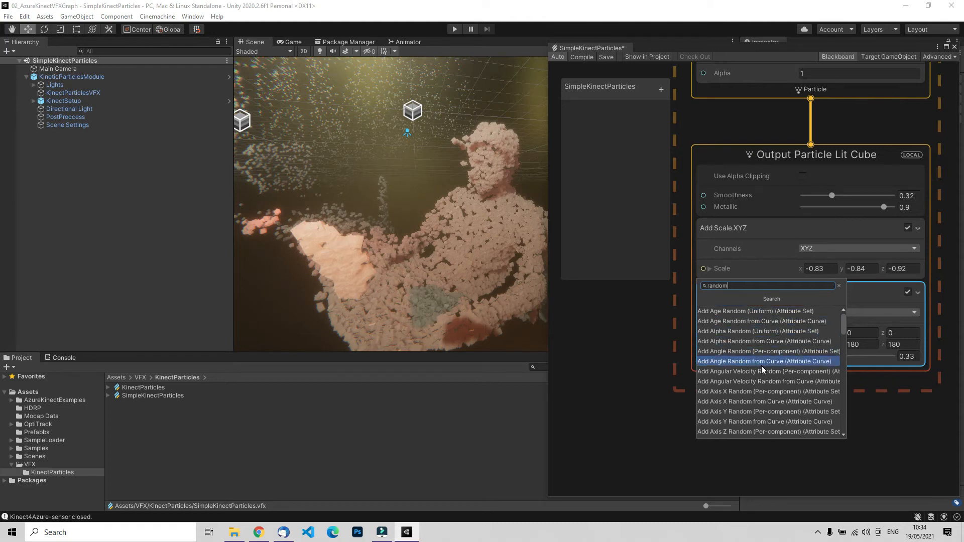
{"action": "left_click", "coordinate": [650, 346]}
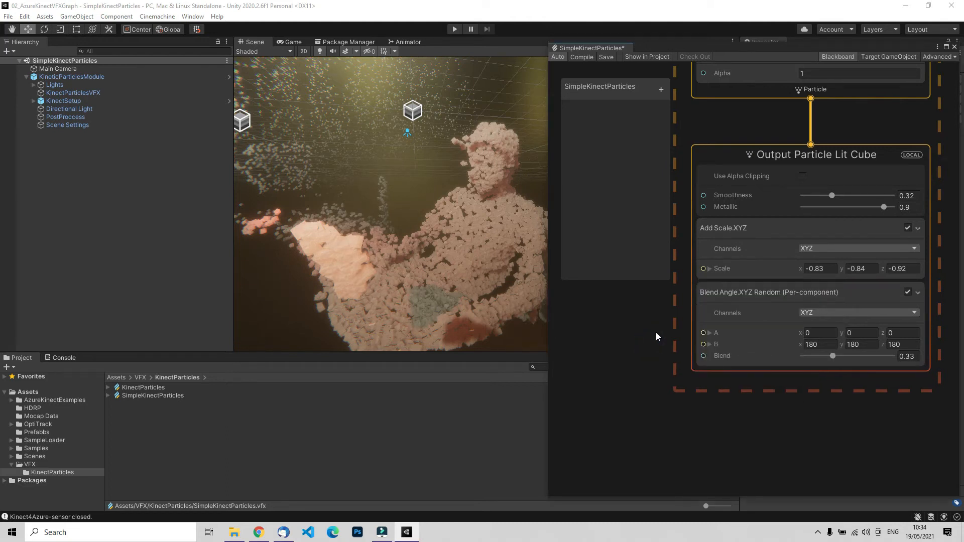
- Review the whole particle system from Spawn through Initialize and Update Particle to the Output Particle Lit Cube context
{"action": "scroll", "coordinate": [646, 338], "scroll_direction": "down", "scroll_amount": 3}
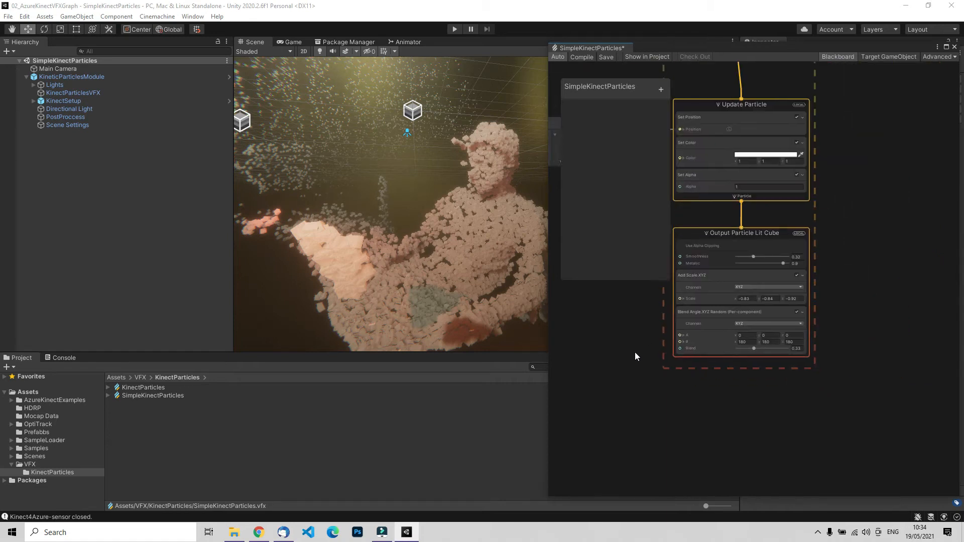
{"action": "middle_click_drag", "start_coordinate": [635, 355], "coordinate": [730, 358]}
{"action": "middle_click_drag", "start_coordinate": [702, 230], "coordinate": [710, 381]}
{"action": "middle_click_drag", "start_coordinate": [700, 251], "coordinate": [729, 292]}
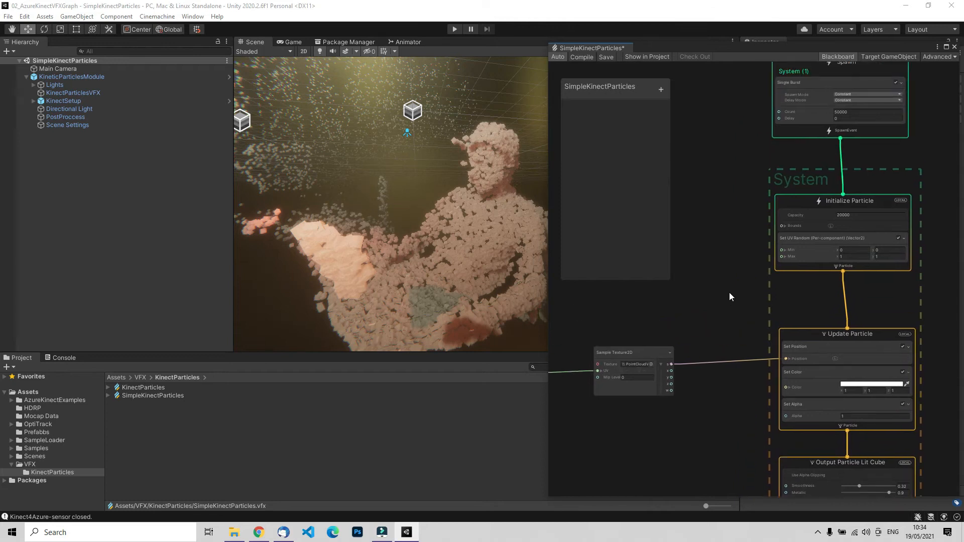
{"action": "middle_click_drag", "start_coordinate": [720, 199], "coordinate": [740, 187]}
{"action": "middle_click_drag", "start_coordinate": [713, 290], "coordinate": [718, 179]}
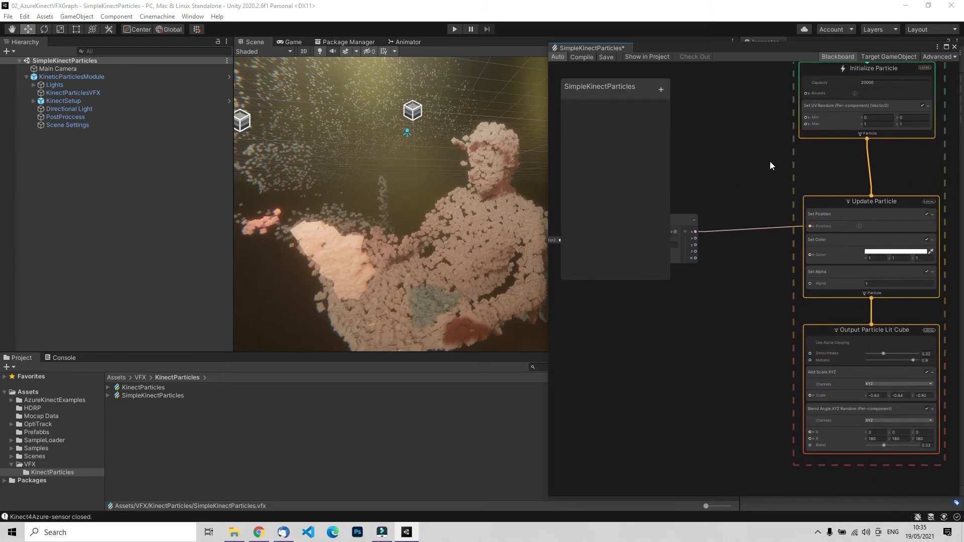
{"action": "middle_click_drag", "start_coordinate": [770, 162], "coordinate": [725, 178]}
{"action": "middle_click_drag", "start_coordinate": [929, 197], "coordinate": [900, 264]}
{"action": "middle_click_drag", "start_coordinate": [913, 300], "coordinate": [918, 216]}
{"action": "middle_click_drag", "start_coordinate": [899, 324], "coordinate": [896, 256]}
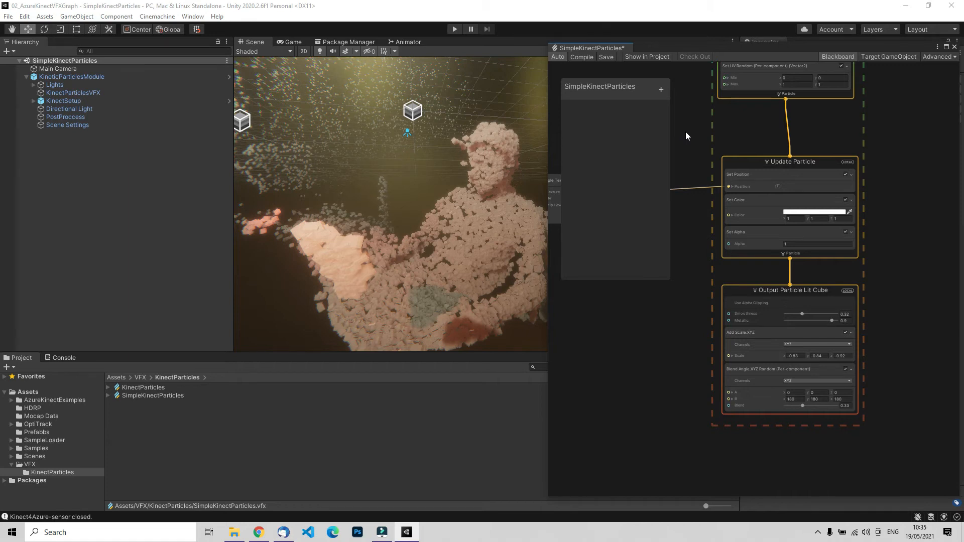
- Dismiss the floating SimpleKinectParticles VFX graph window so the whole scene and Inspector are uncovered
{"action": "left_click_drag", "start_coordinate": [704, 50], "coordinate": [514, 51]}
{"action": "left_click", "coordinate": [764, 47]}
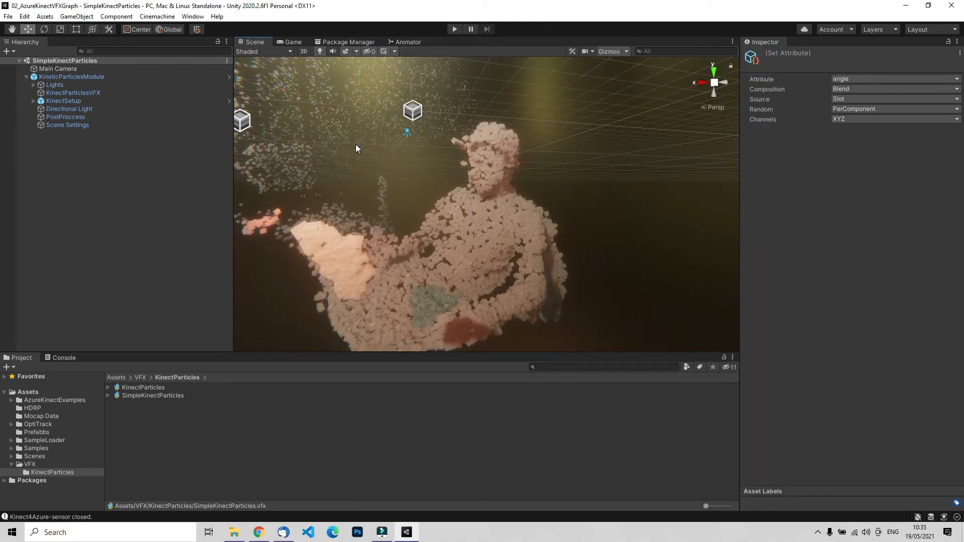
- Switch to the Google Slides deck in Chrome and present it up to the KinectParticlesVolumetric.scene slide, then leave the presentation
{"action": "left_click", "coordinate": [259, 533]}
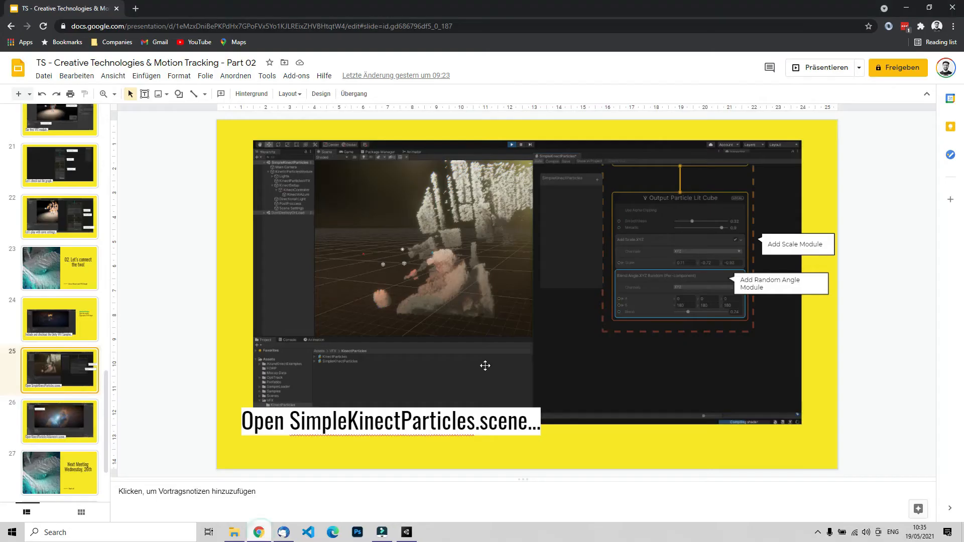
{"action": "left_click", "coordinate": [826, 68]}
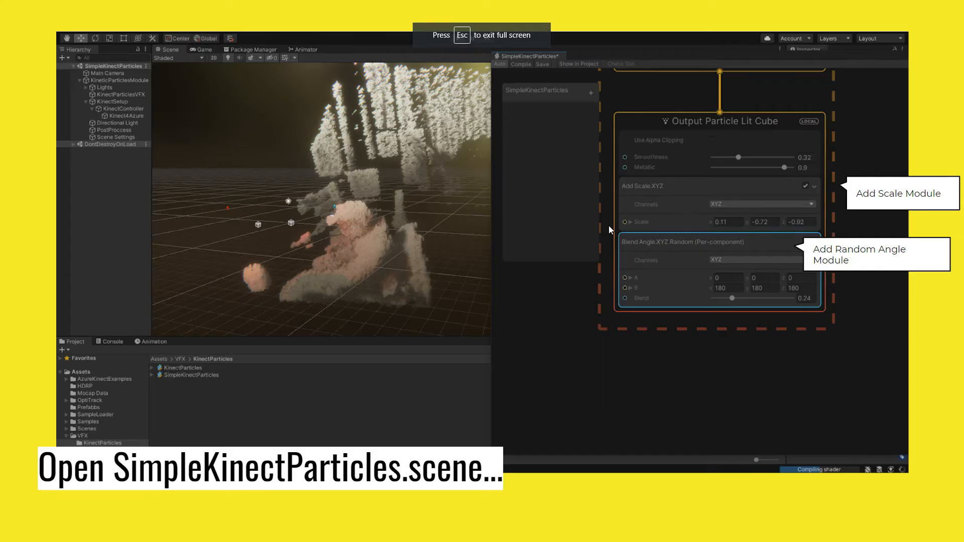
{"action": "key", "text": "Right"}
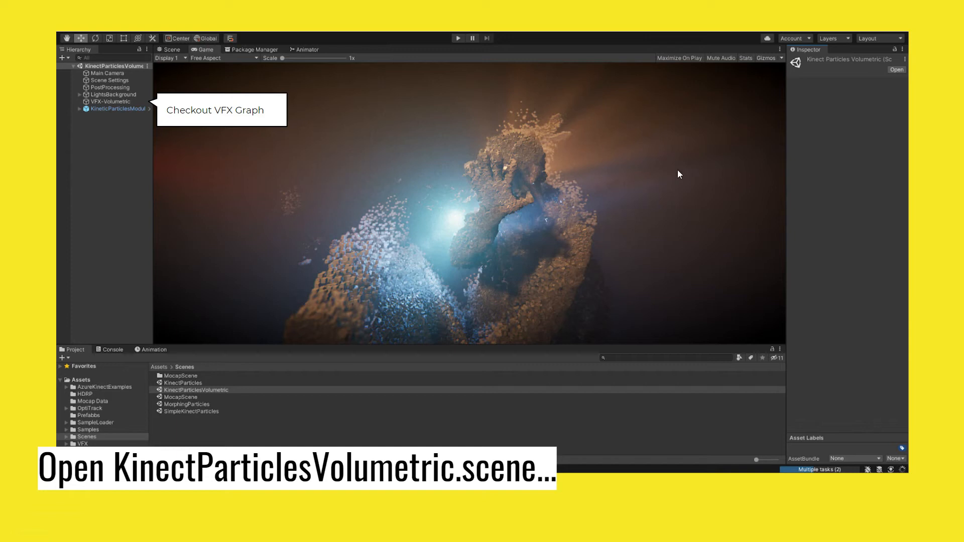
{"action": "key", "text": "Escape"}
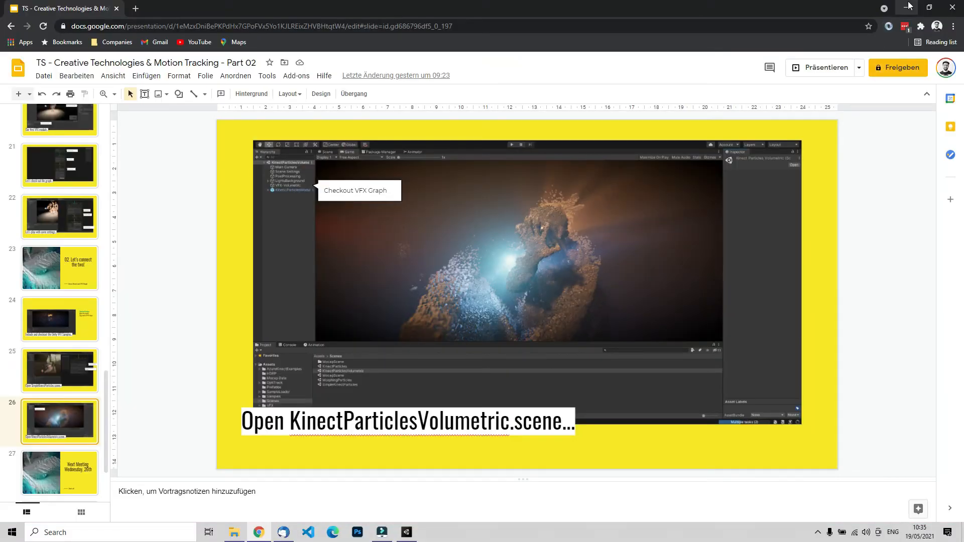
- Switch back to Unity and open the KinectParticlesVolumetric scene from the Assets/Scenes folder
{"action": "left_click", "coordinate": [407, 532]}
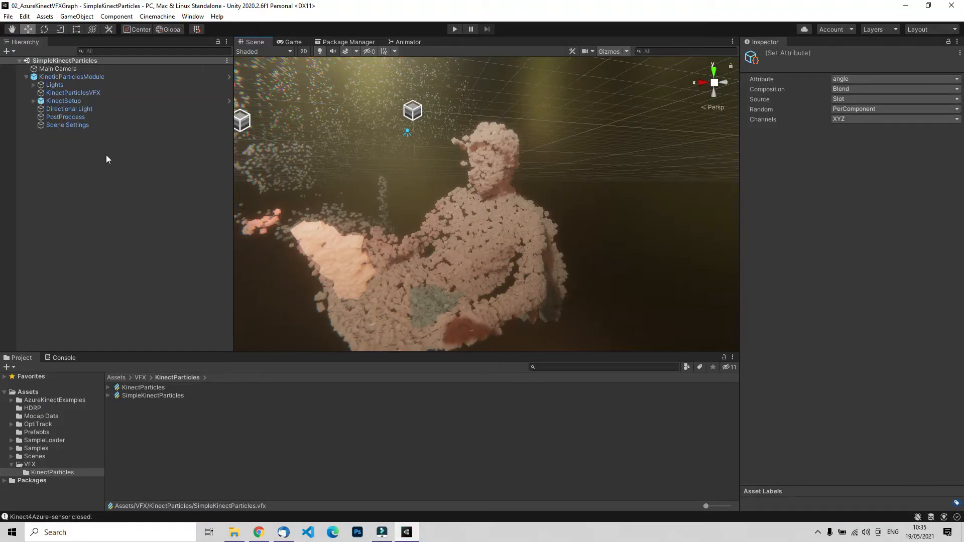
{"action": "left_click", "coordinate": [11, 465]}
{"action": "left_click", "coordinate": [35, 458]}
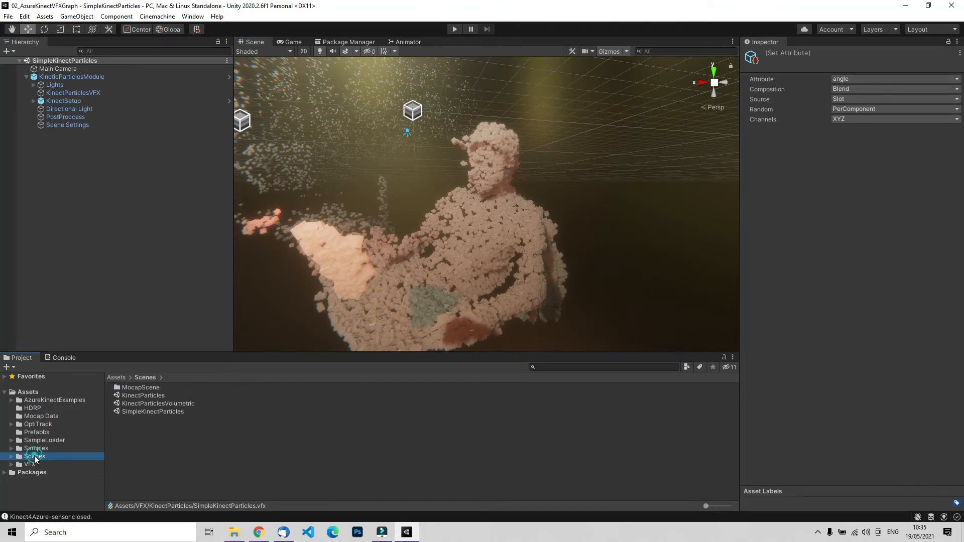
{"action": "left_click", "coordinate": [147, 405]}
{"action": "double_click", "coordinate": [143, 405]}
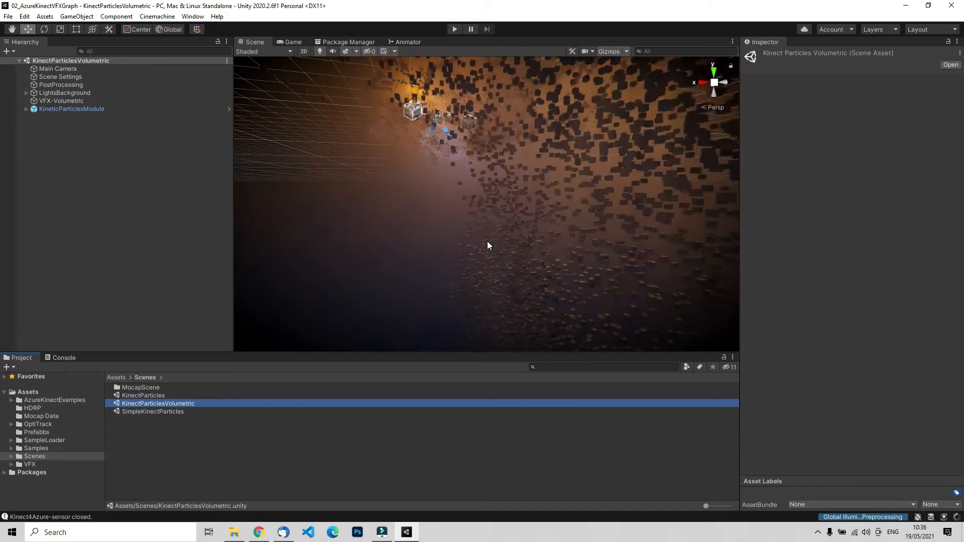
- Run the KinectParticlesVolumetric scene in Play mode after examining its particles and lights in the Scene view
{"action": "middle_click_drag", "start_coordinate": [506, 132], "coordinate": [491, 195]}
{"action": "scroll", "coordinate": [491, 195], "scroll_direction": "down", "scroll_amount": 5}
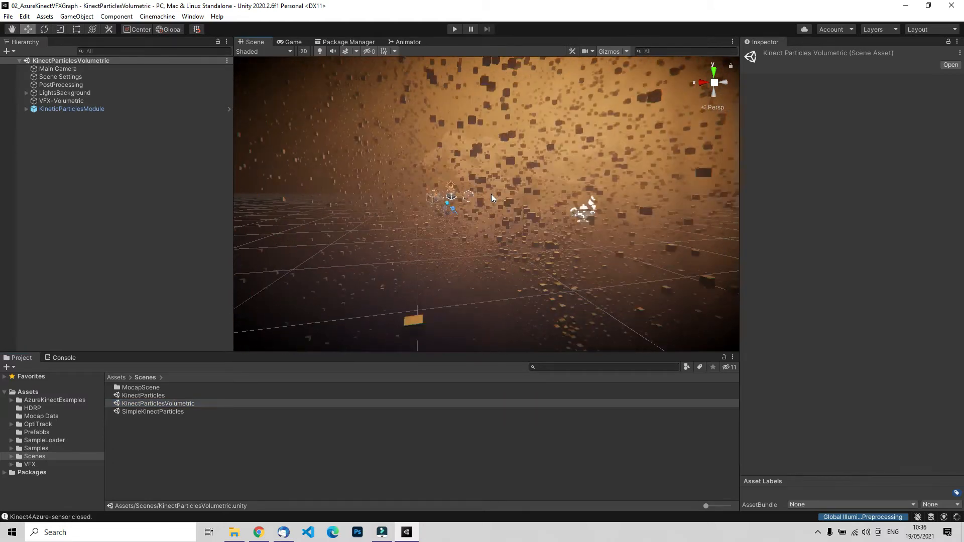
{"action": "mouse_move", "coordinate": [431, 209]}
{"action": "middle_mouse_down"}
{"action": "mouse_move", "coordinate": [478, 209]}
{"action": "mouse_move", "coordinate": [457, 212]}
{"action": "mouse_move", "coordinate": [471, 236]}
{"action": "mouse_move", "coordinate": [431, 220]}
{"action": "mouse_move", "coordinate": [439, 222]}
{"action": "middle_mouse_up"}
{"action": "scroll", "coordinate": [477, 221], "scroll_direction": "up", "scroll_amount": 8}
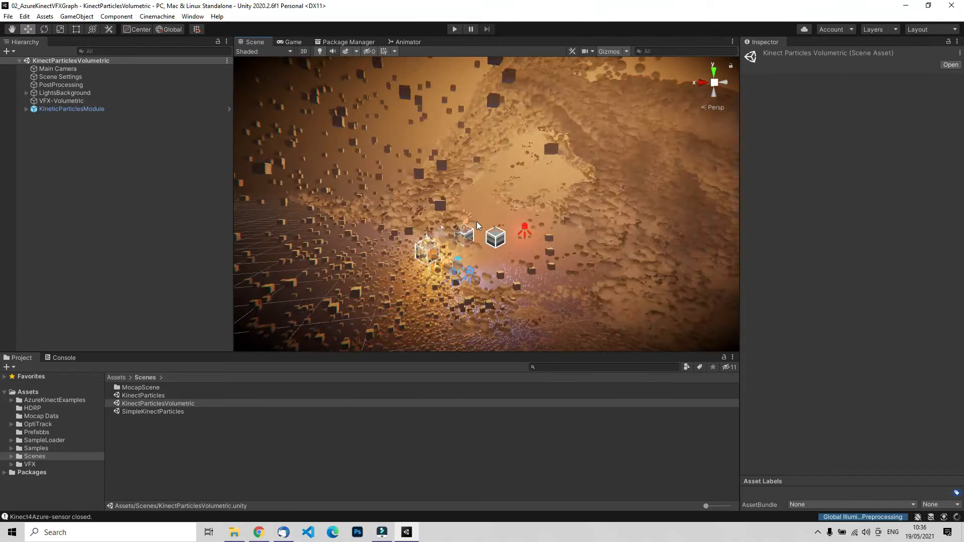
{"action": "left_click", "coordinate": [454, 30]}
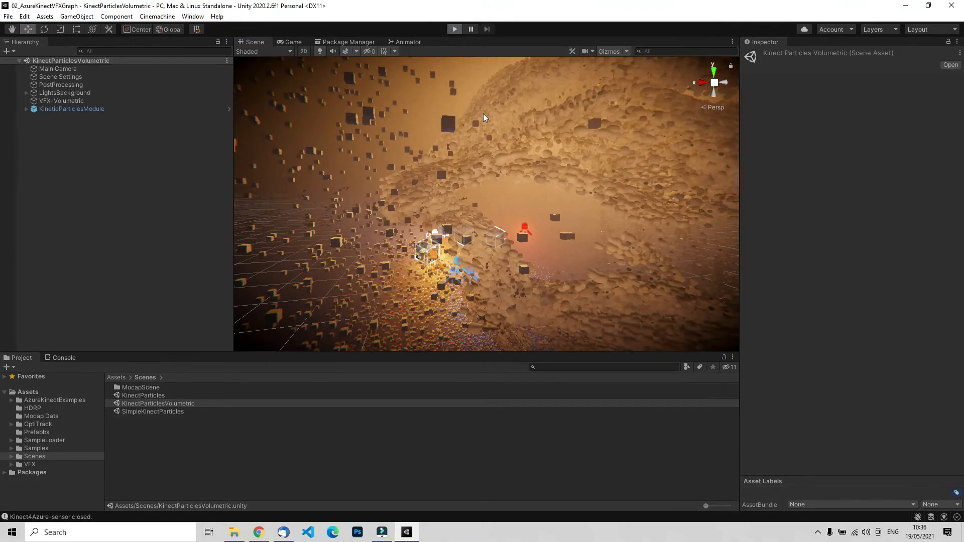